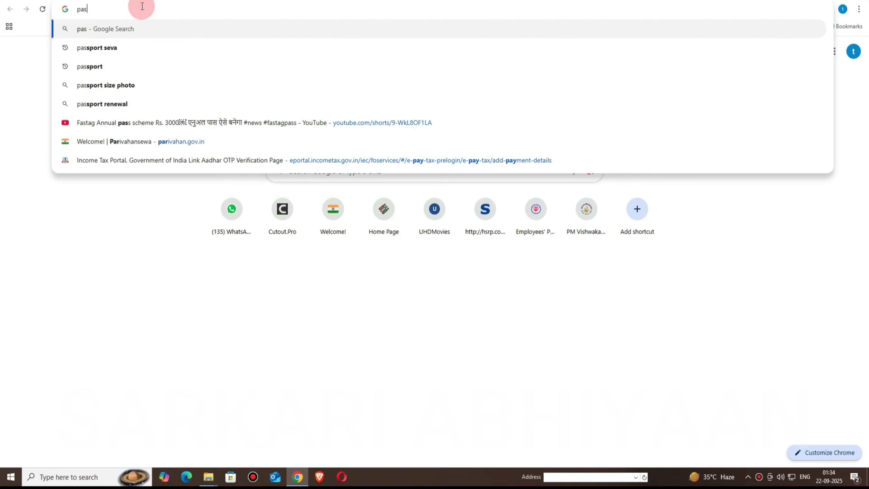
# - Search for passport seva, go to the official Passport Seva website and open its new user registration form
pyautogui.click(101, 47)
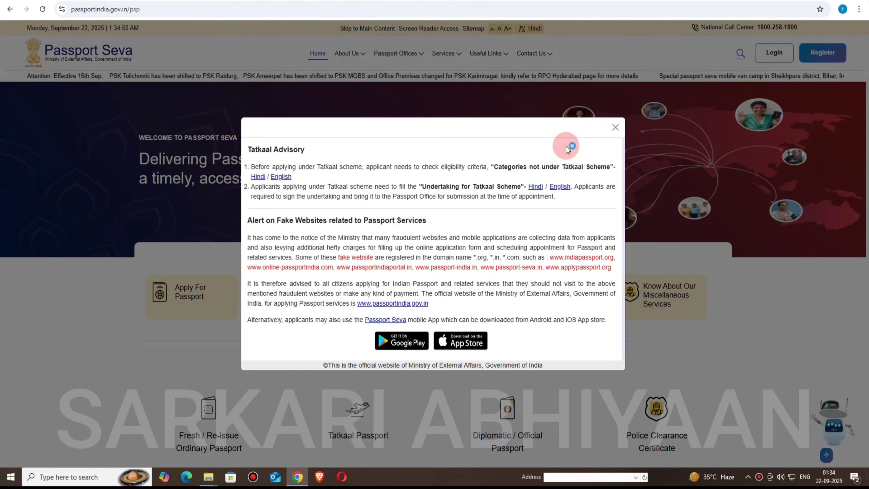
pyautogui.click(614, 127)
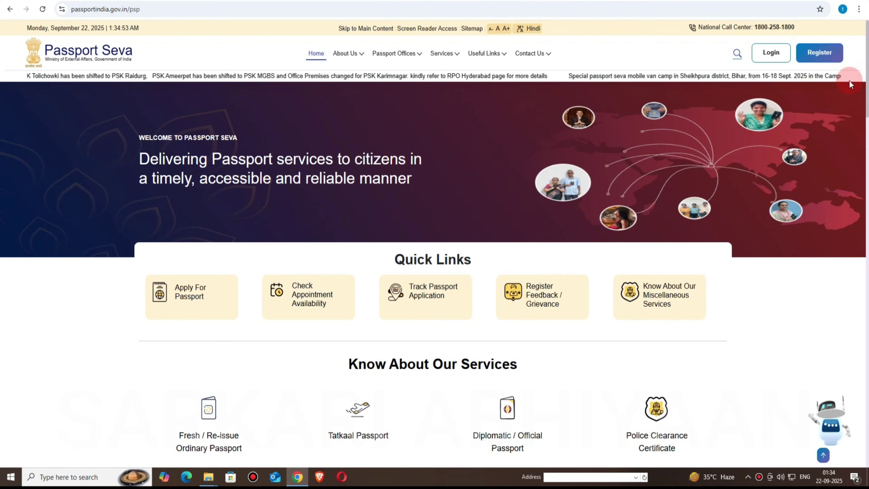
pyautogui.click(821, 54)
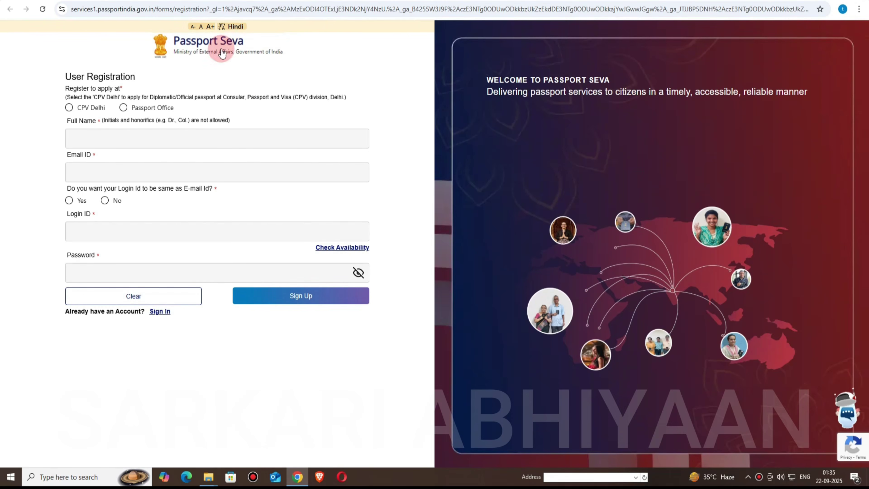
# - Register to apply at a Passport Office and select Patna as the office
pyautogui.click(124, 108)
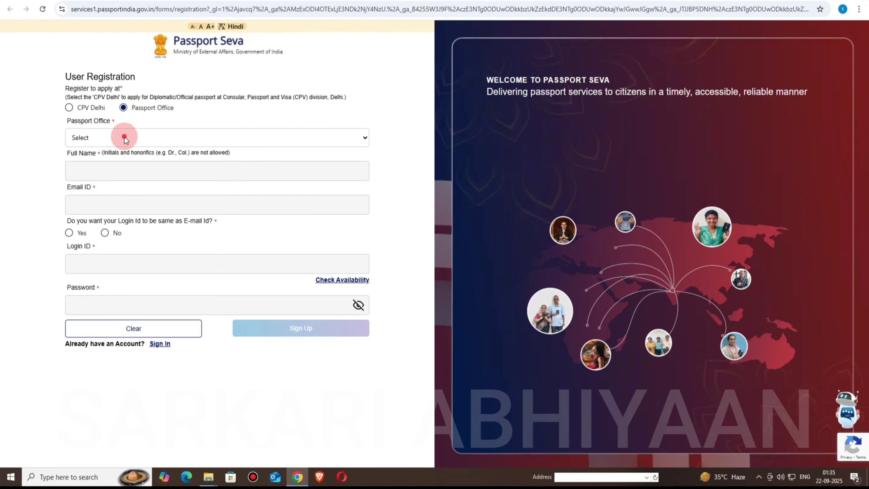
pyautogui.click(123, 137)
pyautogui.scroll(-4, 135, 186)
pyautogui.scroll(-3, 135, 198)
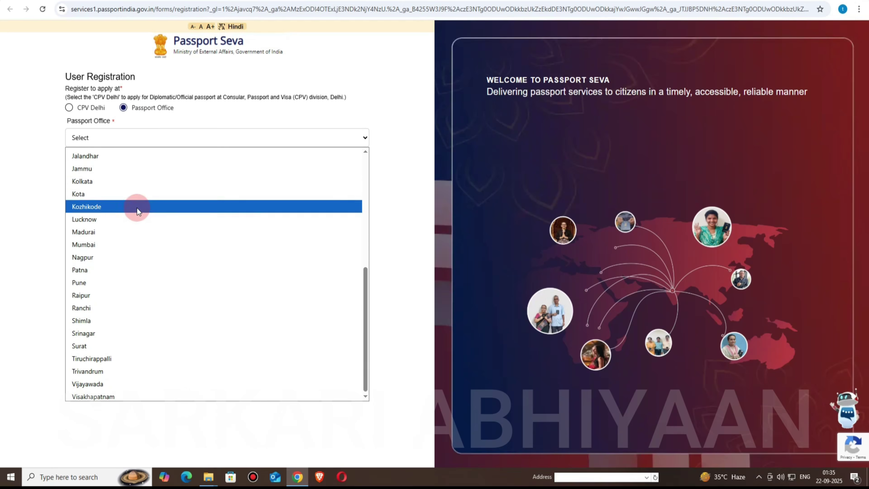
pyautogui.scroll(7, 136, 208)
pyautogui.click(88, 305)
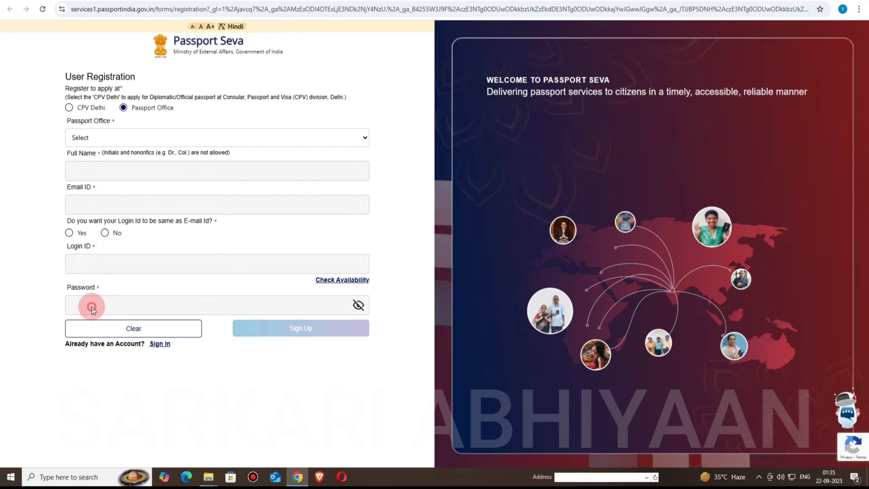
pyautogui.click(125, 144)
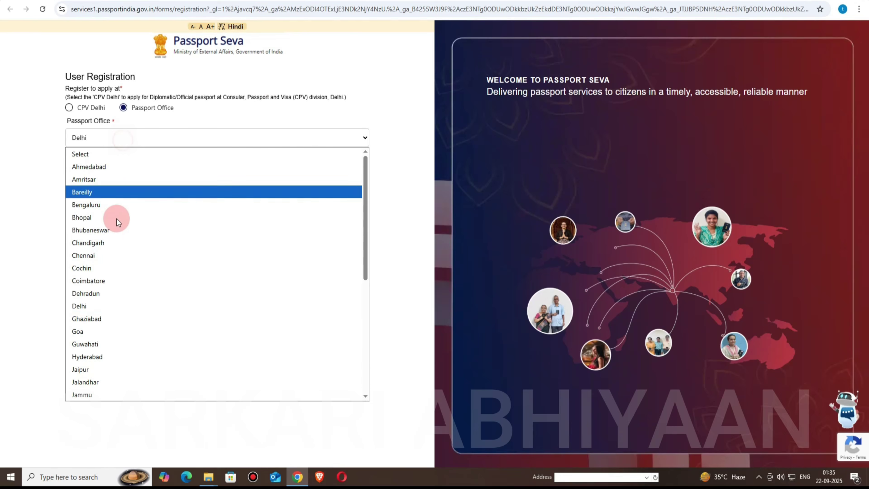
pyautogui.scroll(-5, 103, 239)
pyautogui.click(97, 267)
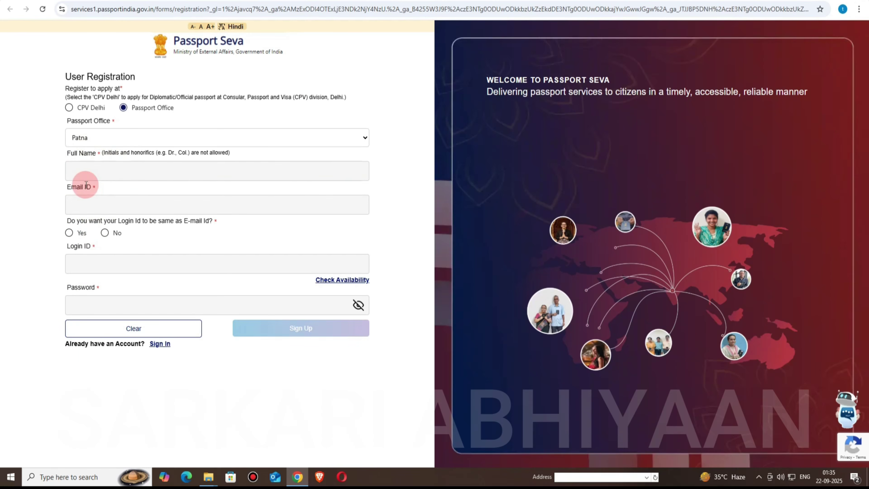
# - Fill in the applicant's full name, e-mail, login ID and account password, and submit the registration
pyautogui.click(126, 173)
pyautogui.moveTo(74, 154); pyautogui.dragTo(101, 155)
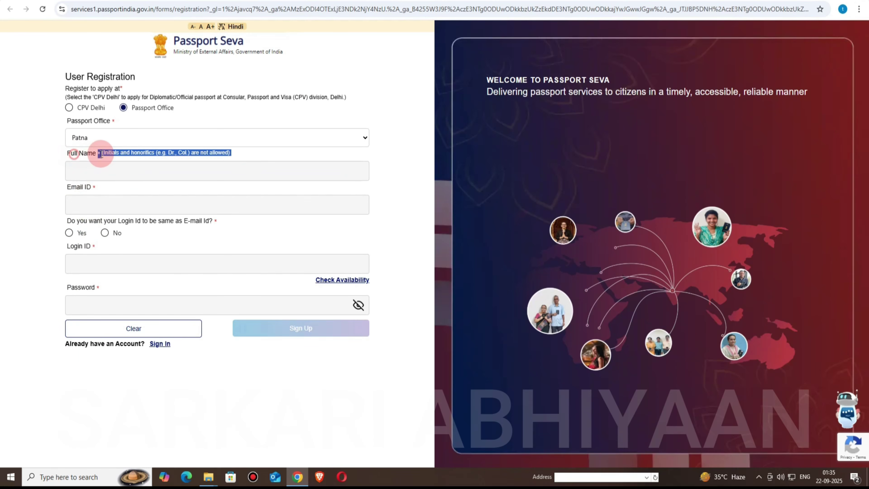
pyautogui.click(88, 202)
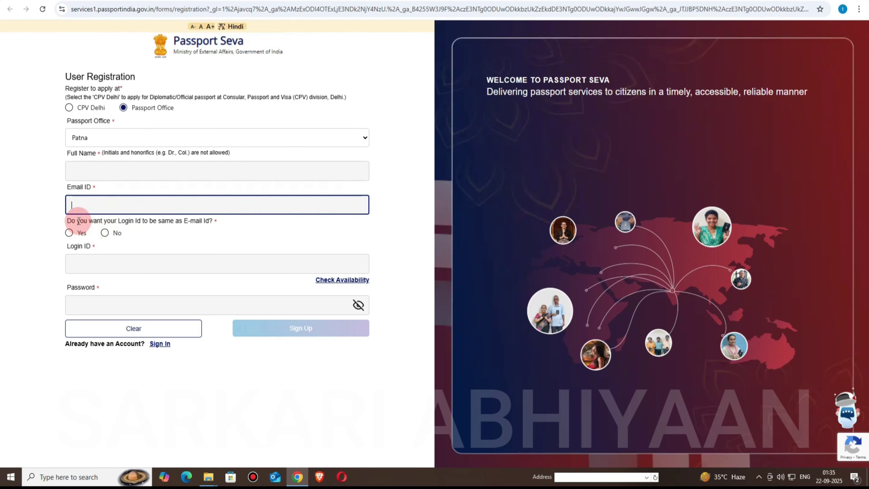
pyautogui.moveTo(79, 221); pyautogui.dragTo(215, 220)
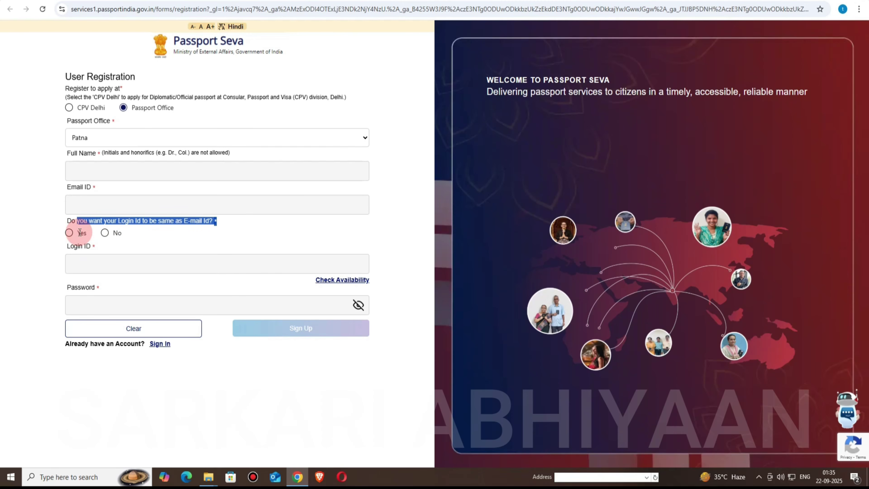
pyautogui.click(87, 265)
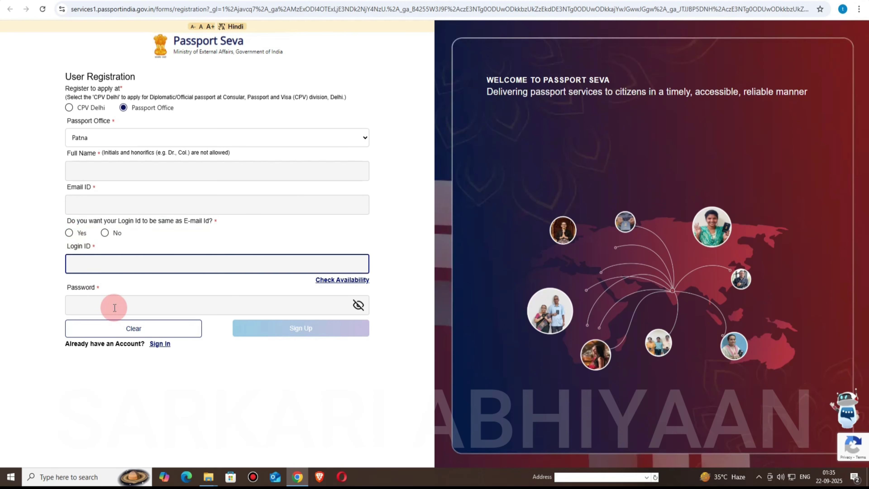
pyautogui.click(105, 307)
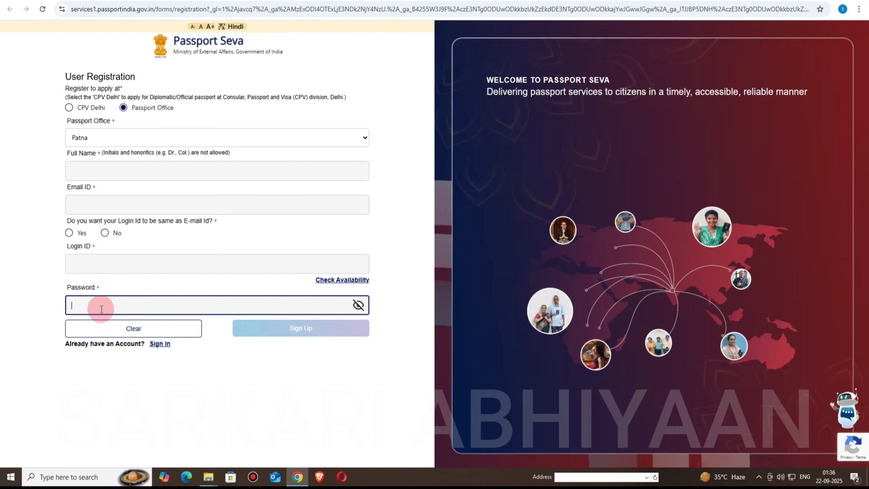
pyautogui.click(302, 328)
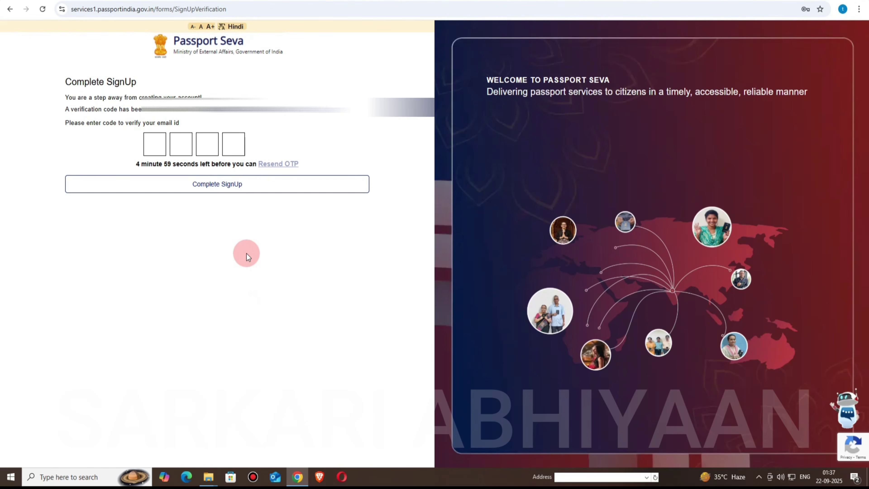
# - Enter the four-digit e-mail verification code and complete the sign-up
pyautogui.click(160, 146)
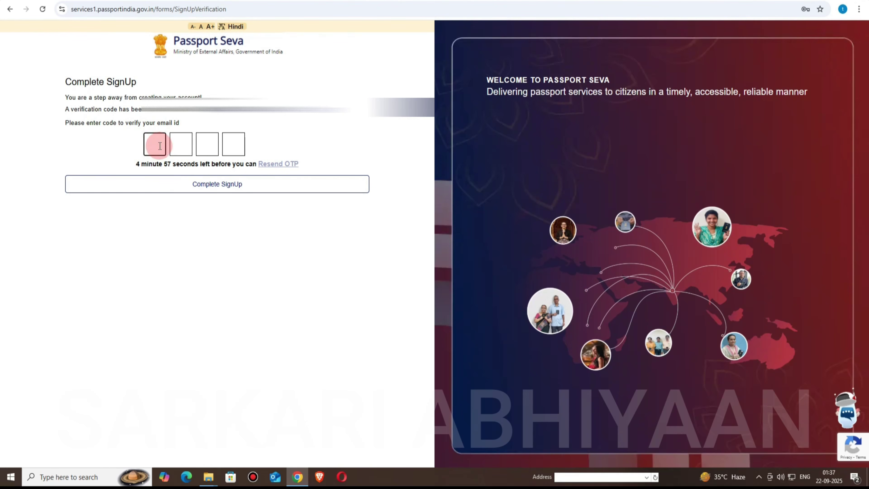
pyautogui.click(181, 143)
pyautogui.click(207, 144)
pyautogui.click(233, 144)
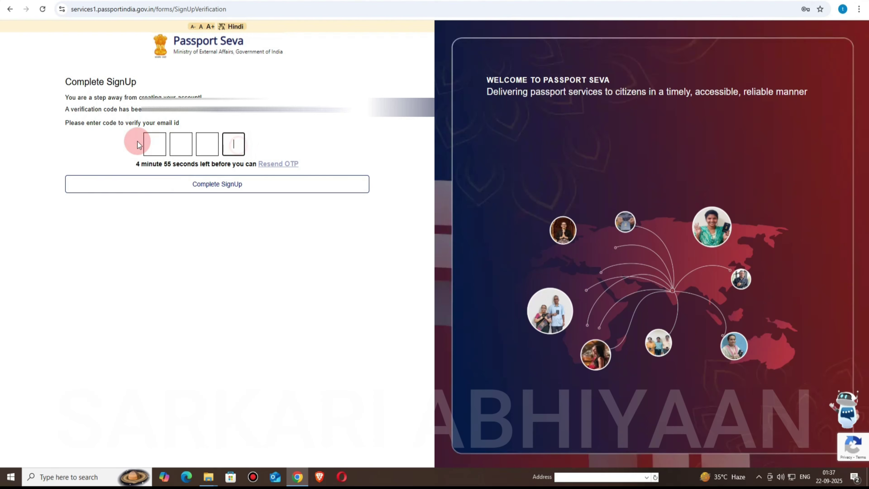
pyautogui.click(145, 141)
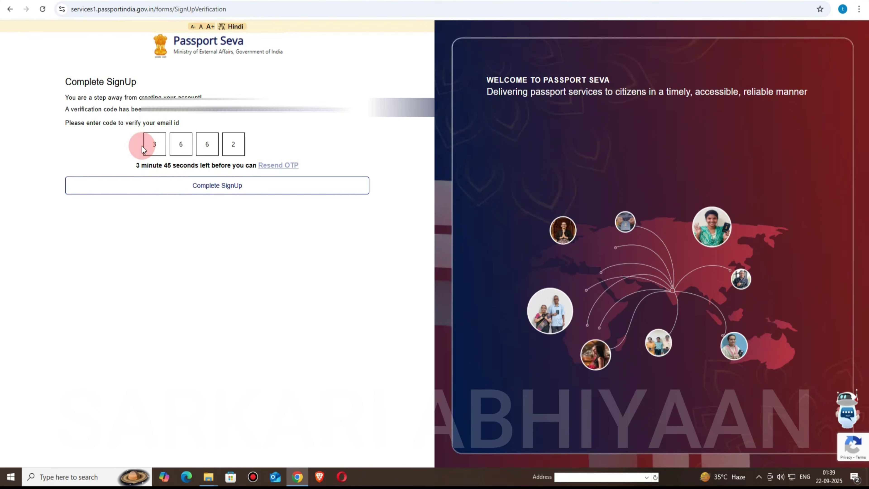
pyautogui.click(193, 189)
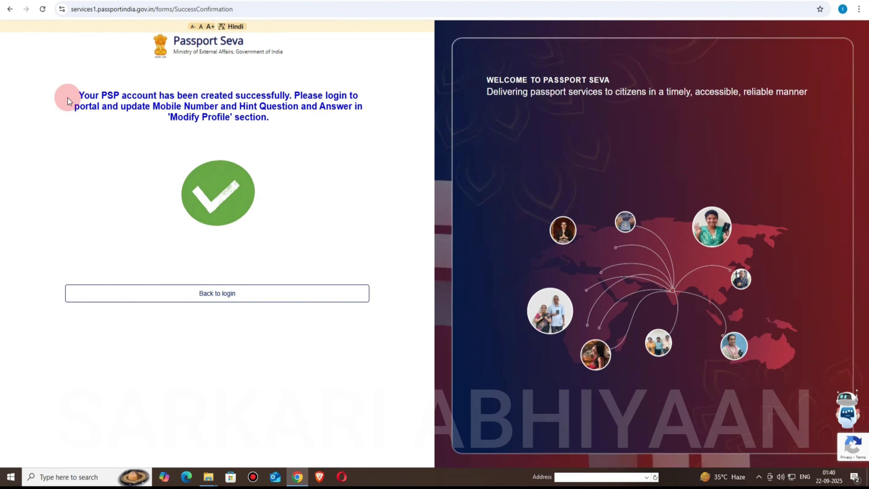
# - Read the account creation message and go back to the login page
pyautogui.moveTo(68, 98); pyautogui.dragTo(188, 128)
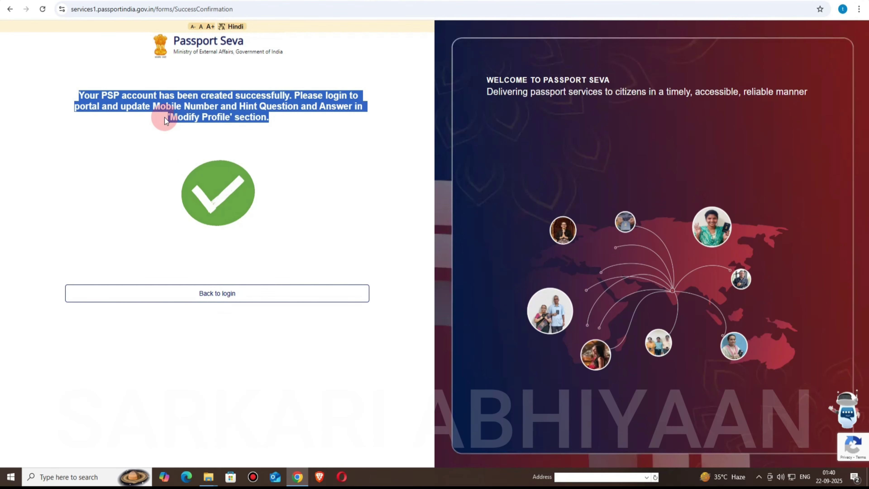
pyautogui.click(139, 119)
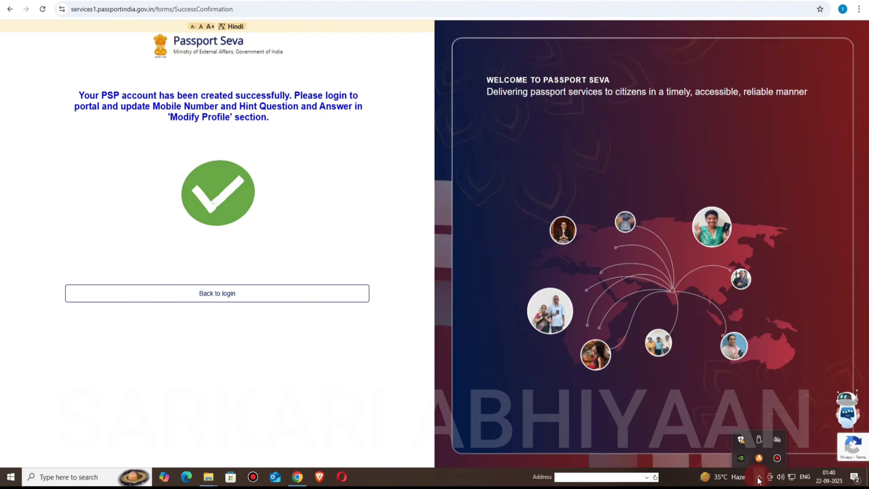
pyautogui.click(222, 301)
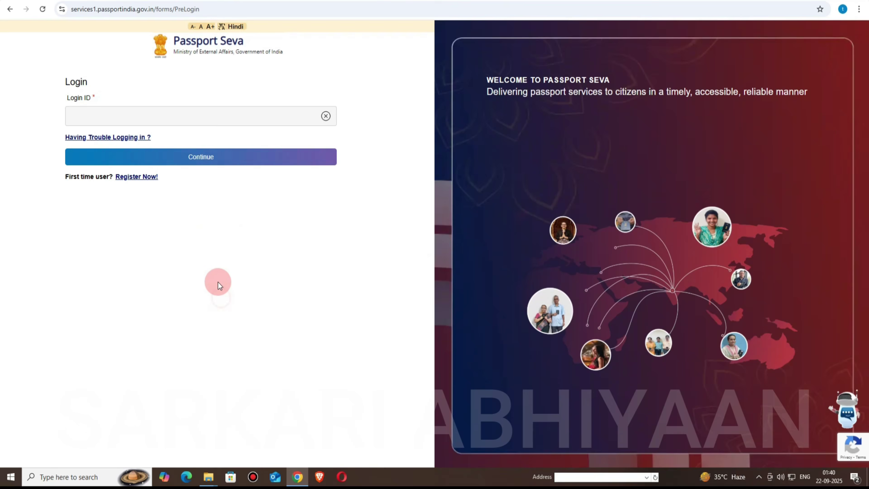
# - Sign in to the portal with the account's login ID and password, using the Password method
pyautogui.click(89, 112)
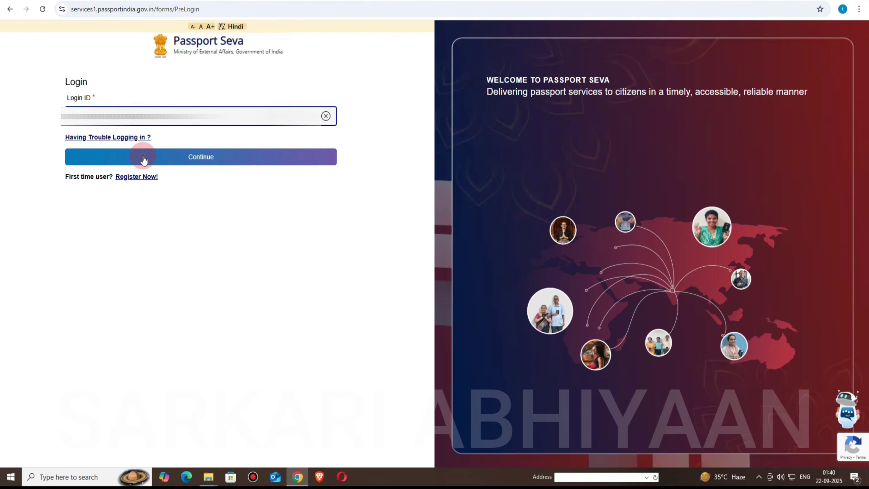
pyautogui.click(160, 156)
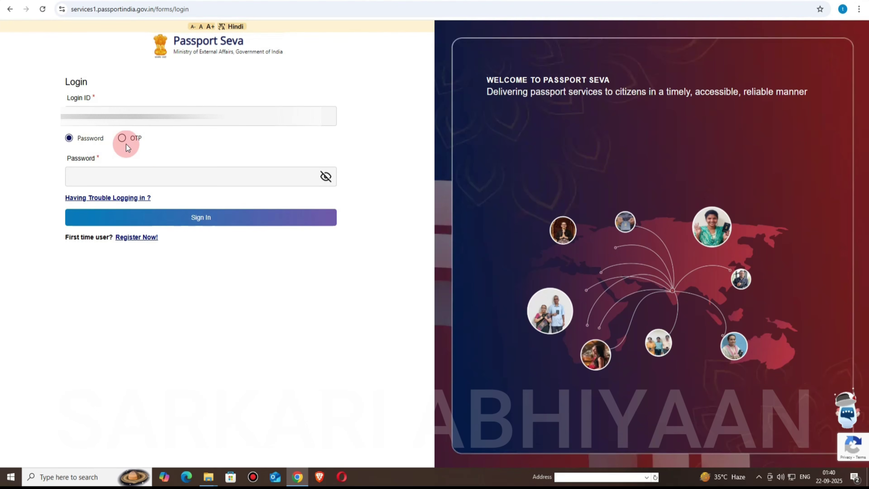
pyautogui.click(83, 176)
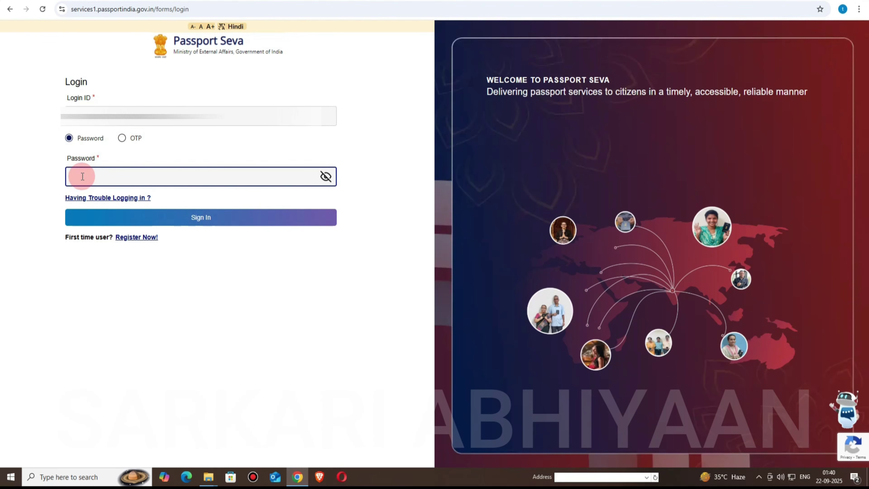
pyautogui.write('•')
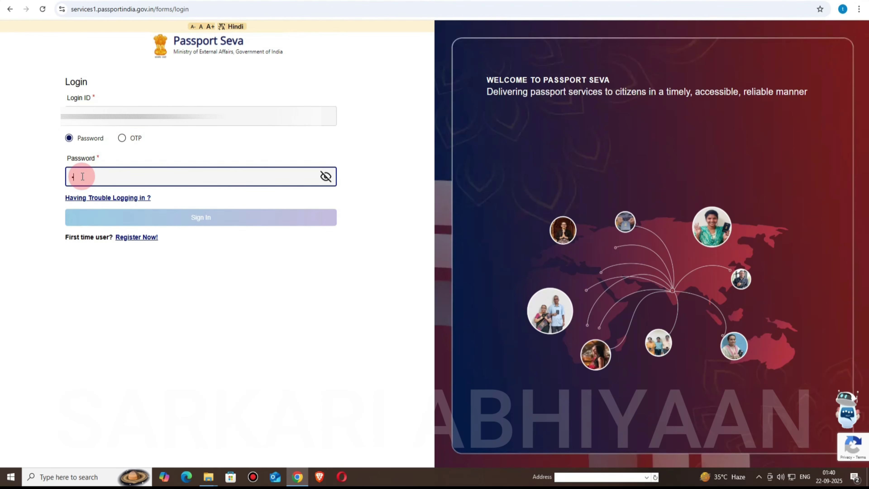
pyautogui.write('•••')
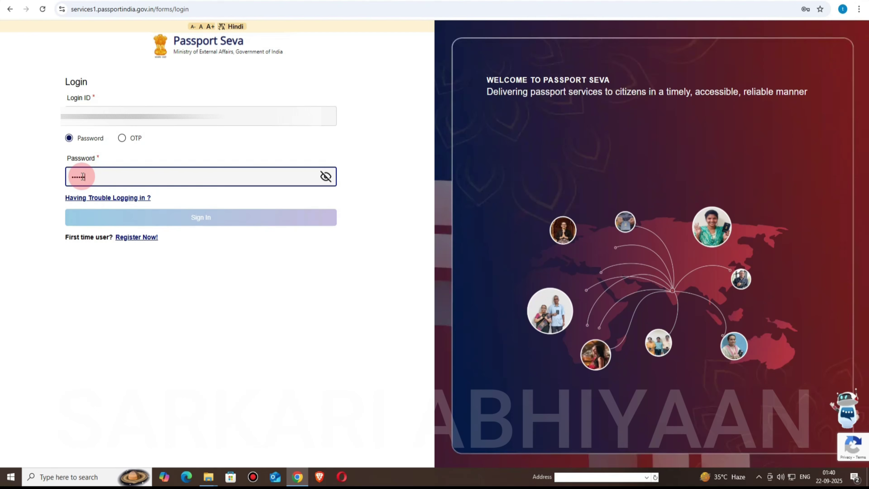
pyautogui.write('••')
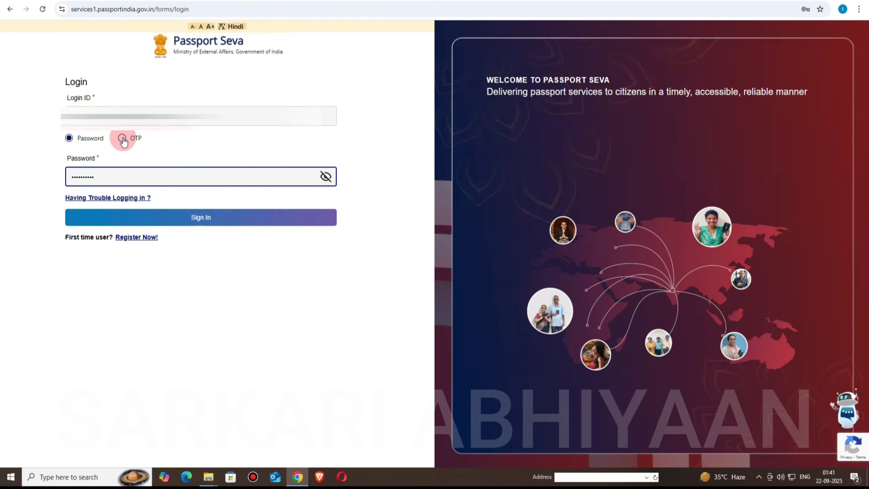
pyautogui.click(171, 219)
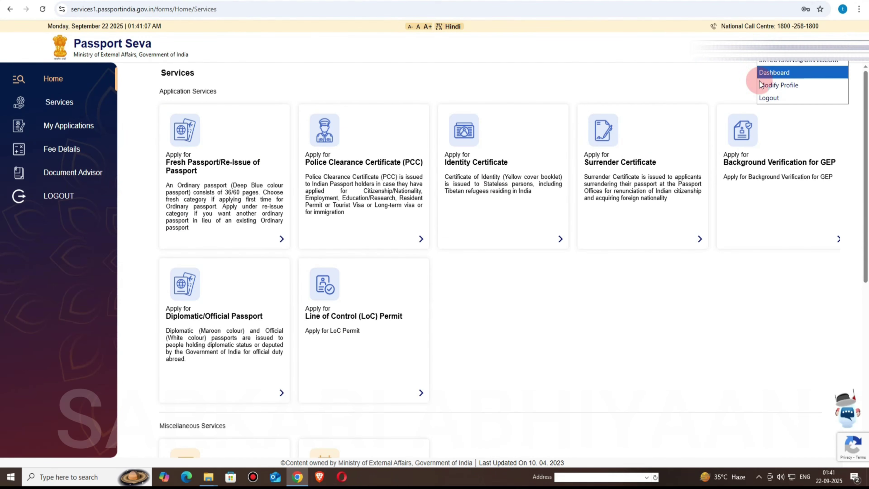
# - Update the account's details in Modify Profile and save the changes
pyautogui.click(783, 85)
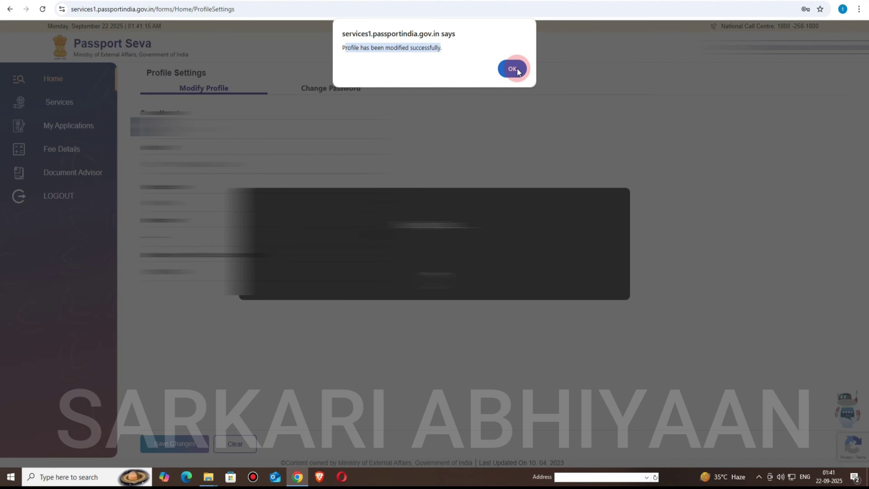
pyautogui.click(513, 69)
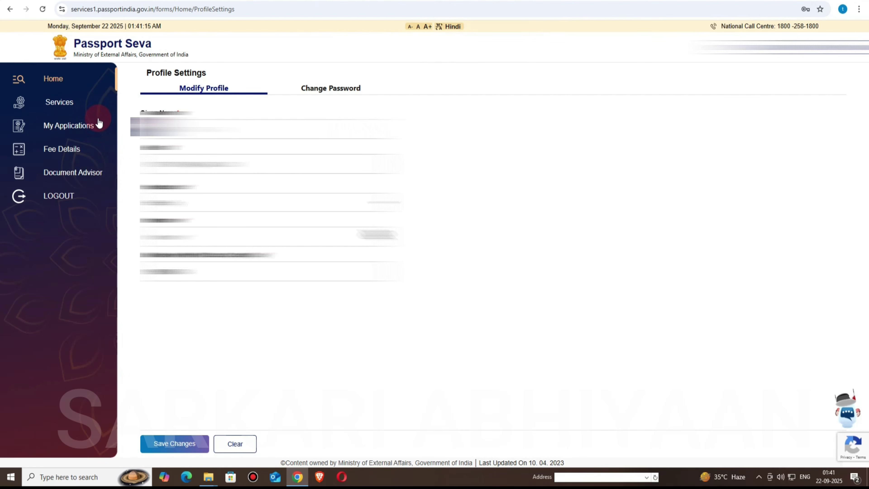
# - Start a Fresh Passport/Re-Issue of Passport application, skipping the previous passport details and accepting Patna as the passport office
pyautogui.click(52, 105)
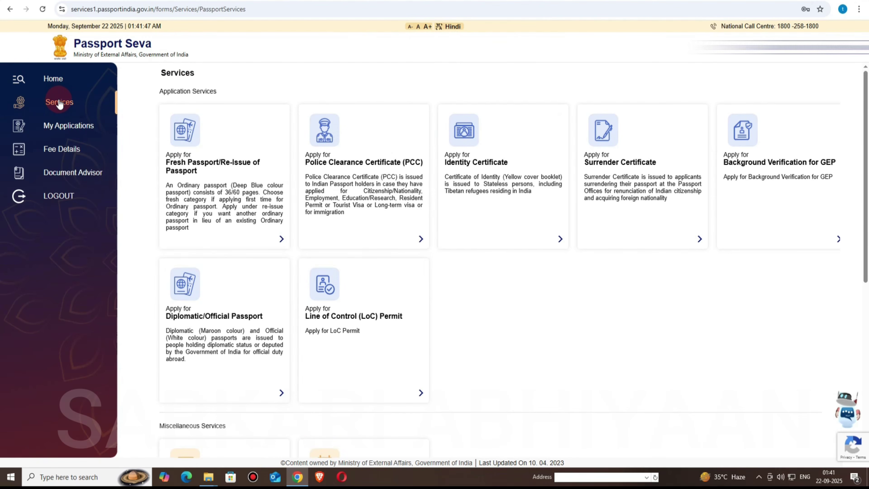
pyautogui.click(218, 170)
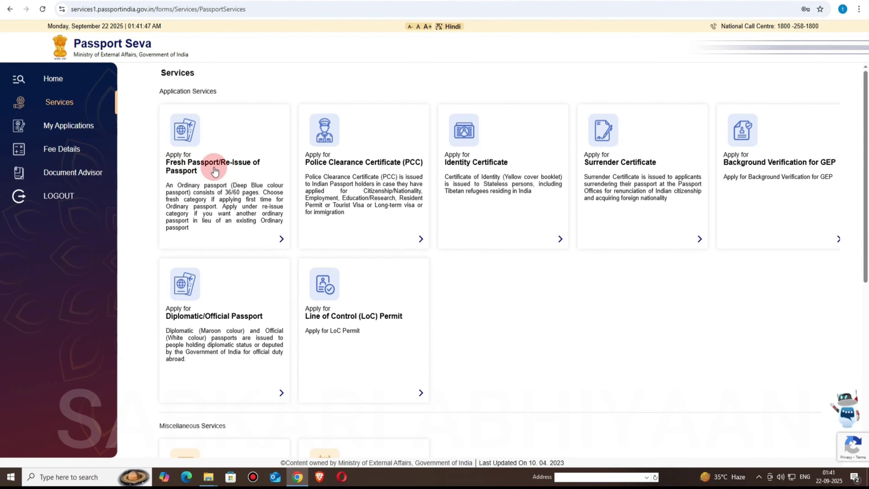
pyautogui.click(200, 167)
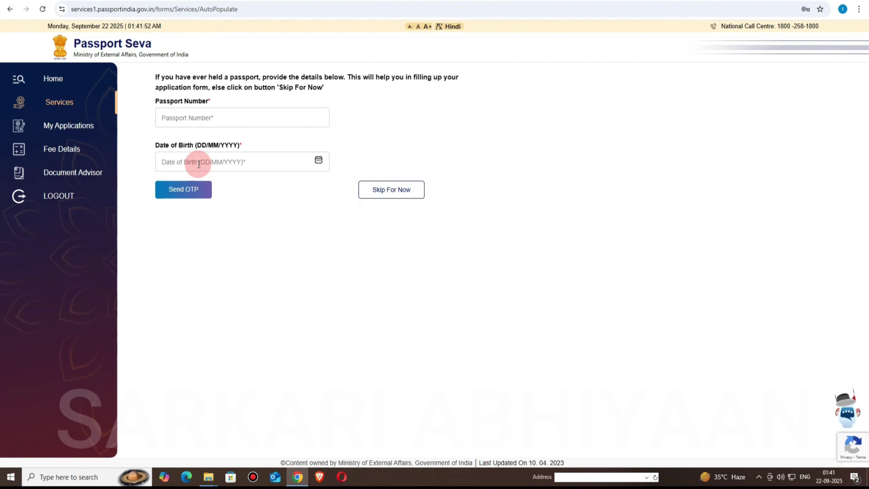
pyautogui.click(396, 198)
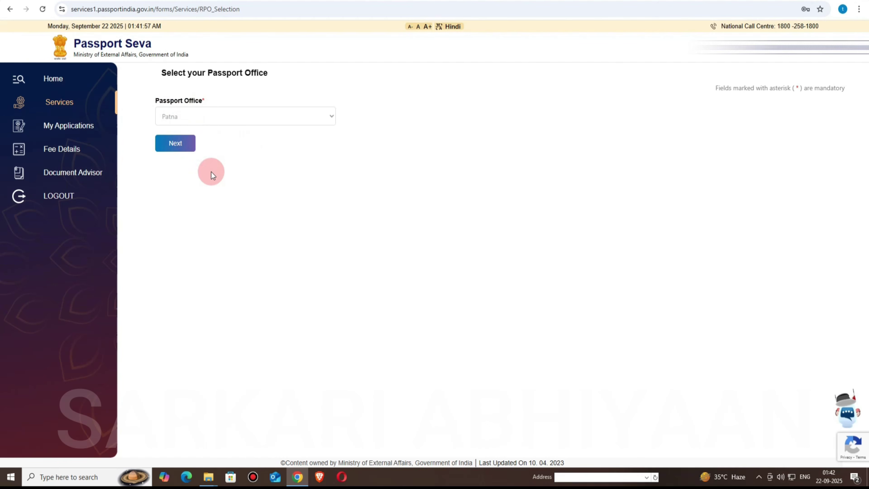
pyautogui.click(171, 145)
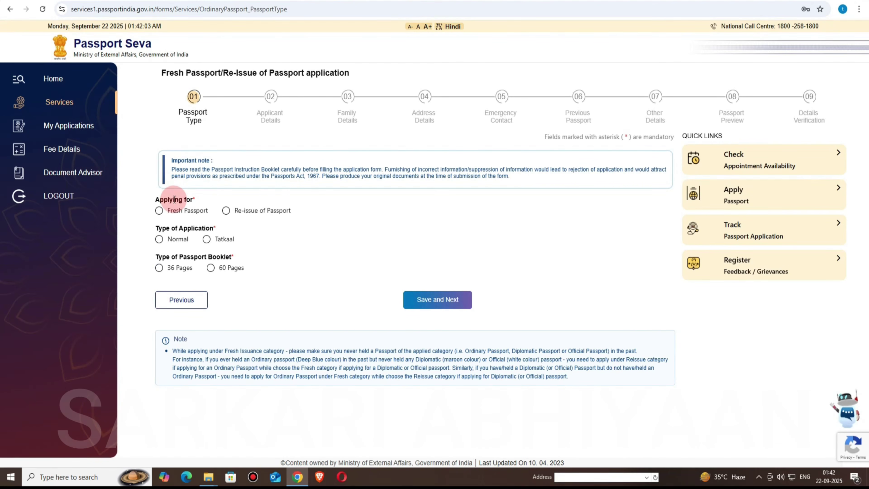
# - Choose Fresh Passport, a Normal application and a 36-page booklet as the passport type, and save to continue to Applicant Details
pyautogui.click(159, 211)
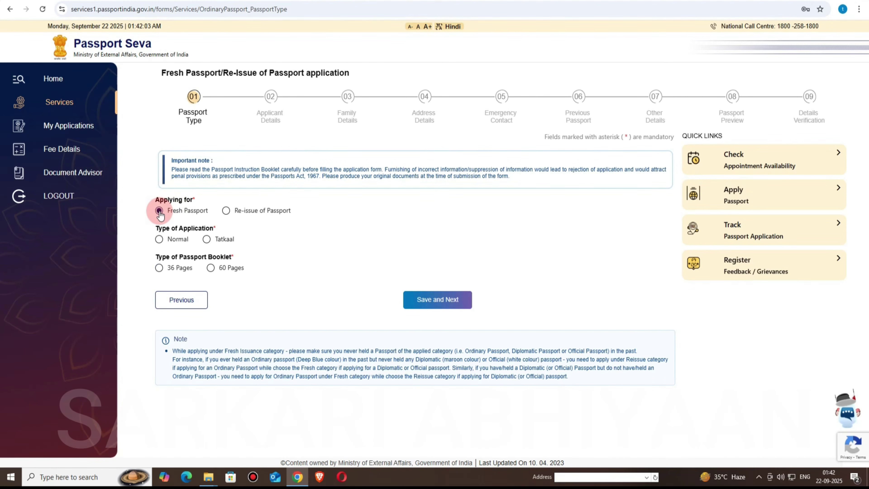
pyautogui.click(160, 239)
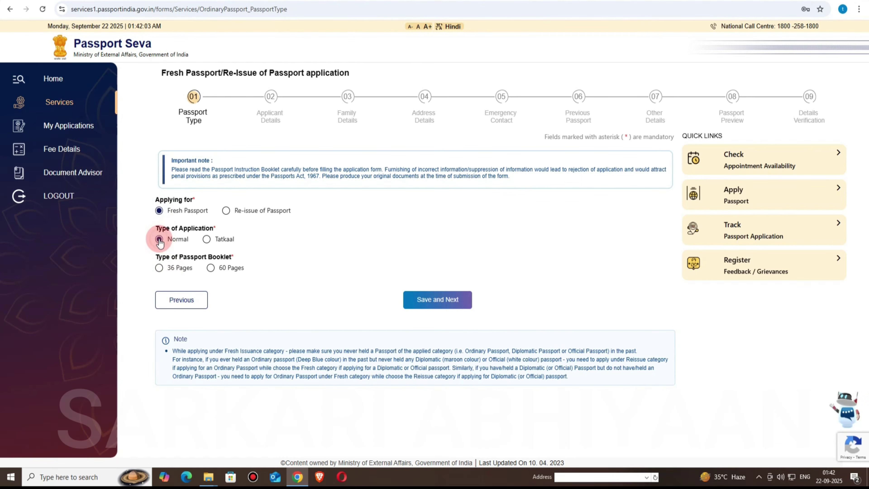
pyautogui.click(207, 240)
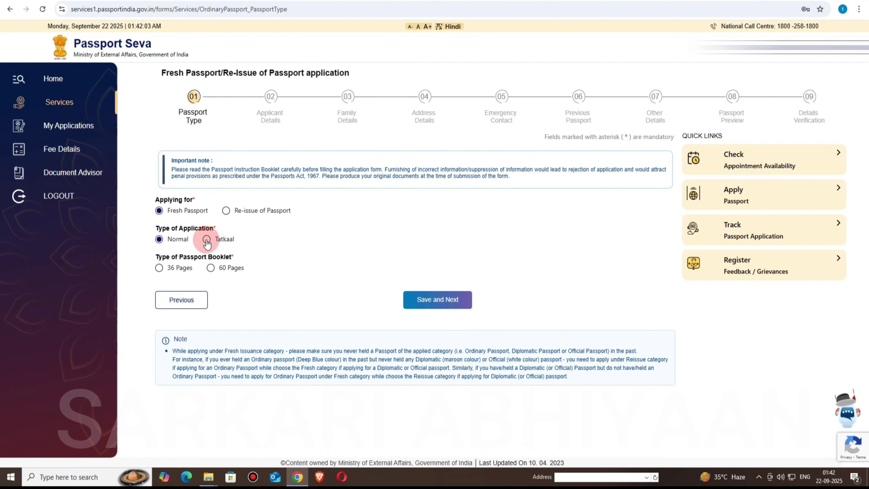
pyautogui.click(160, 268)
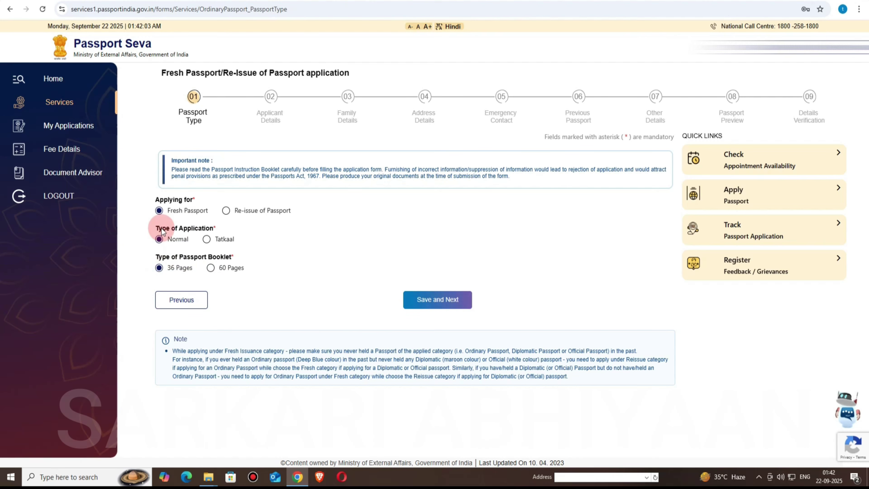
pyautogui.click(426, 304)
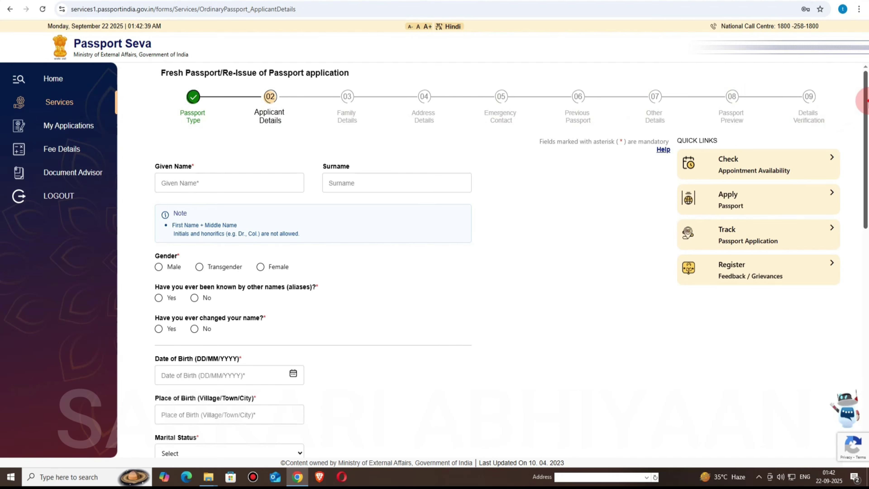
# - Look over the Applicant Details section, including the Given Name and Surname fields
pyautogui.moveTo(866, 103)
pyautogui.mouseDown()
pyautogui.moveTo(865, 133)
pyautogui.moveTo(866, 106)
pyautogui.mouseUp()
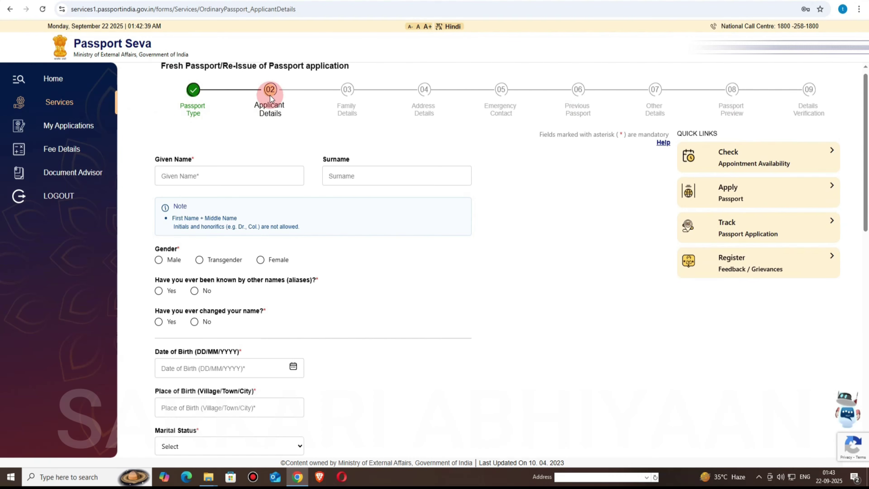
pyautogui.moveTo(259, 106); pyautogui.dragTo(288, 122)
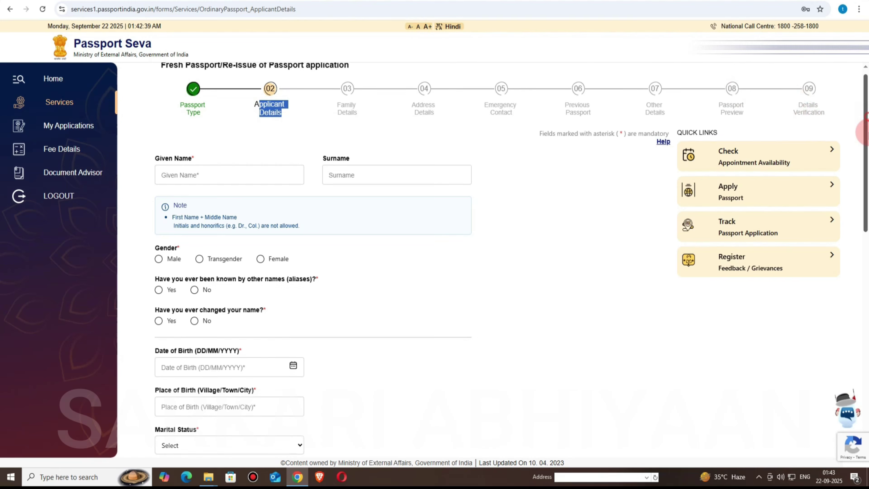
pyautogui.scroll(-3, 816, 143)
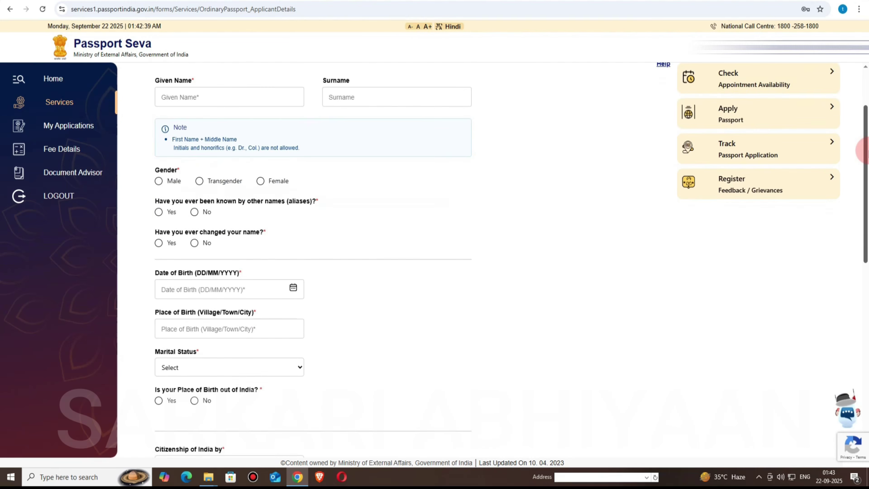
pyautogui.click(183, 87)
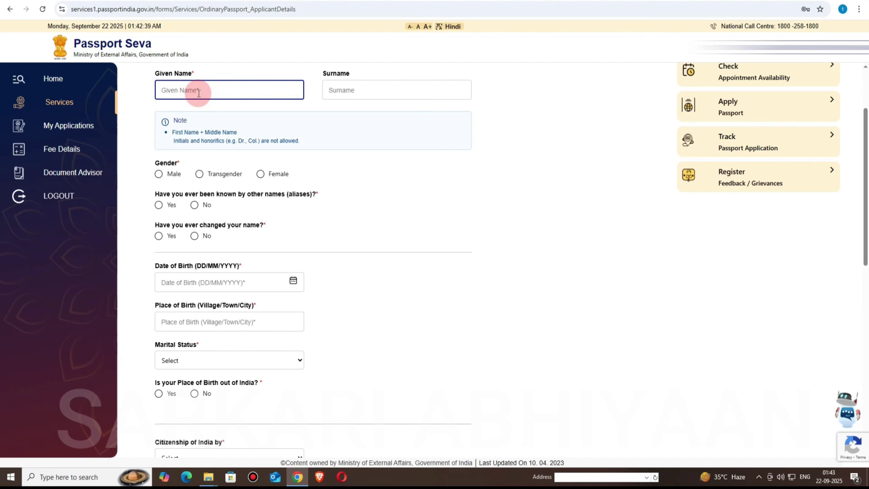
pyautogui.click(341, 89)
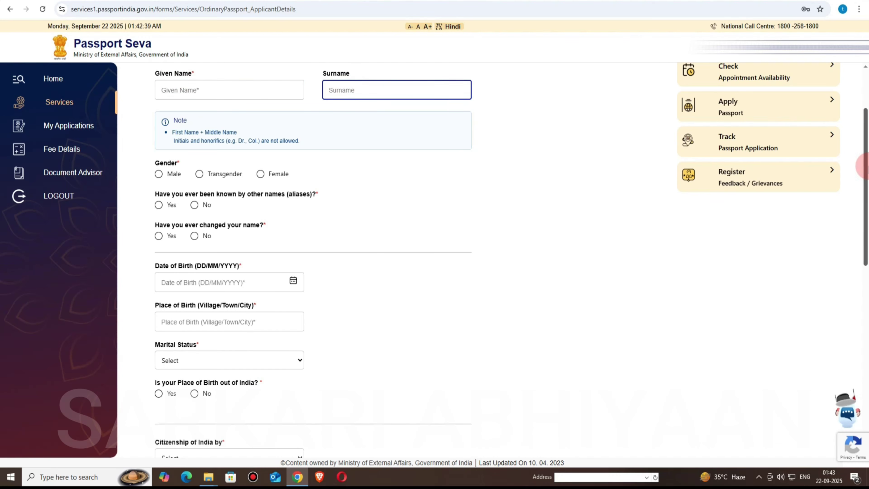
pyautogui.click(866, 161)
pyautogui.moveTo(865, 161); pyautogui.dragTo(864, 179)
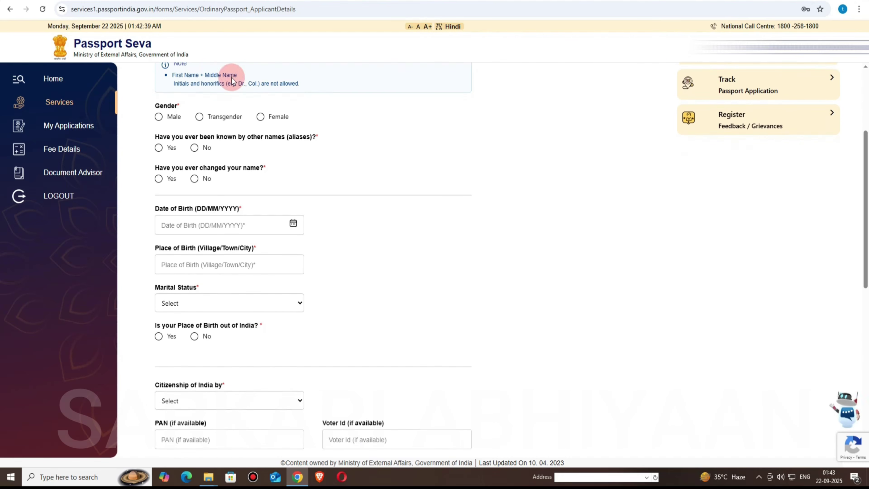
# - Set the applicant's gender to Male and answer No to having been known by other names (aliases)
pyautogui.moveTo(155, 103); pyautogui.dragTo(174, 103)
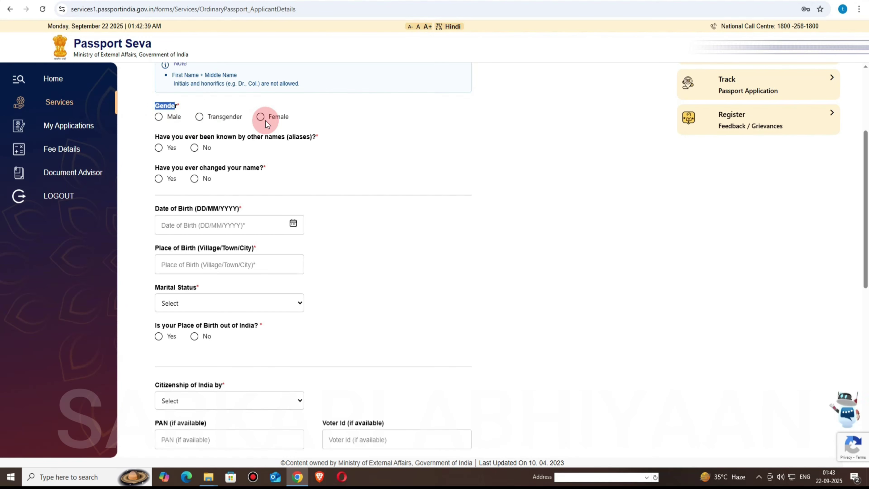
pyautogui.click(157, 118)
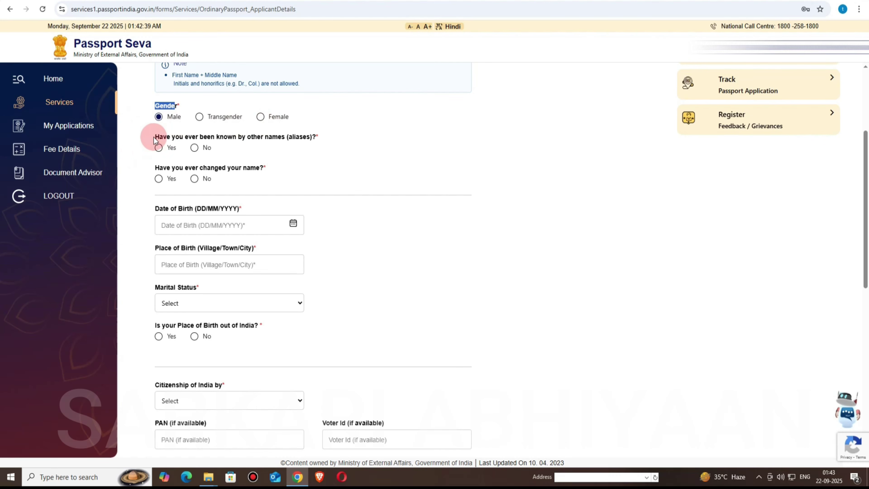
pyautogui.moveTo(140, 139); pyautogui.dragTo(324, 139)
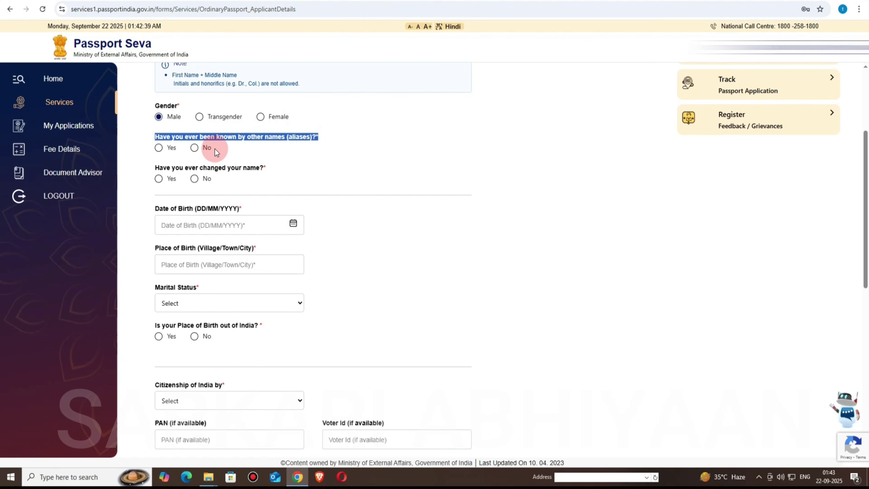
pyautogui.click(195, 148)
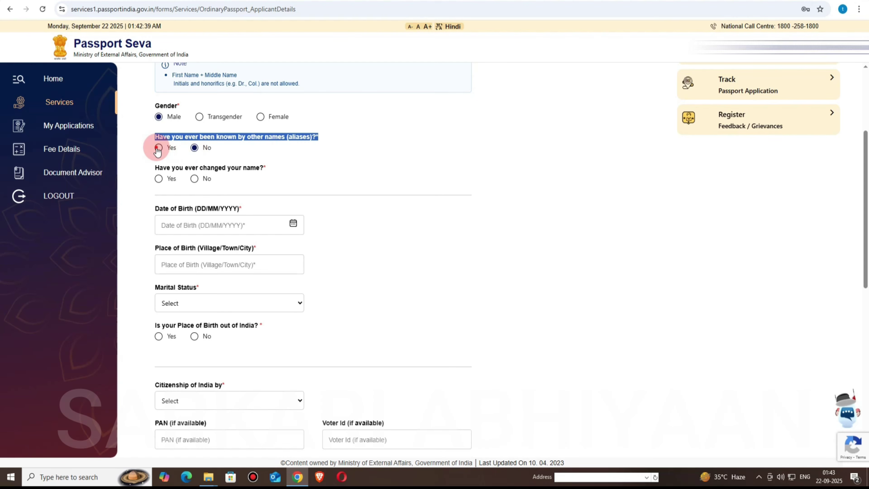
pyautogui.click(170, 147)
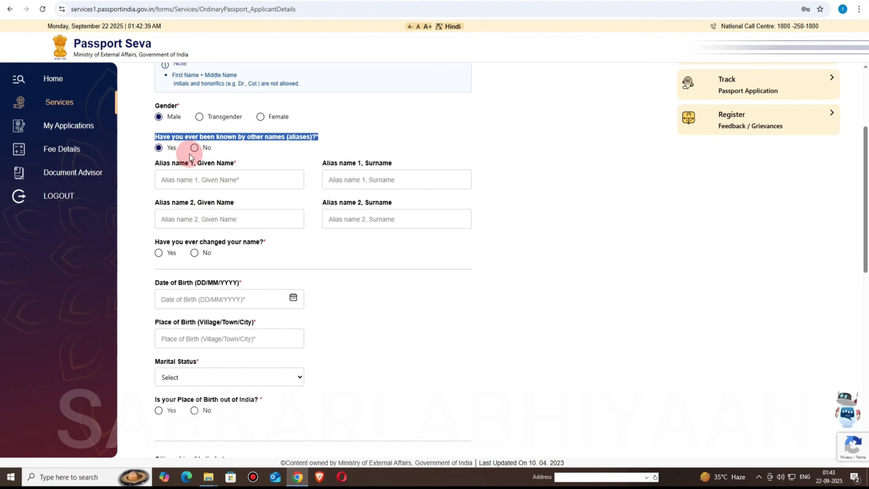
pyautogui.click(194, 148)
# - Answer No to the question whether the applicant has ever changed their name
pyautogui.moveTo(151, 170); pyautogui.dragTo(266, 167)
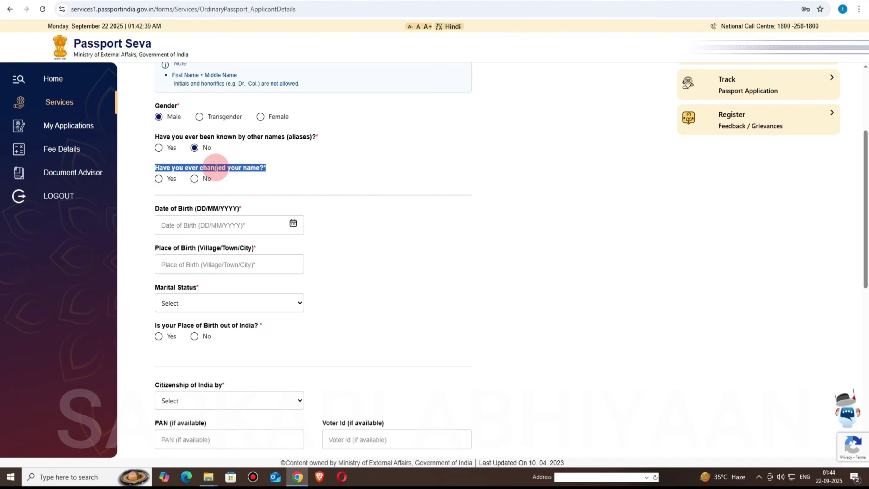
pyautogui.click(194, 179)
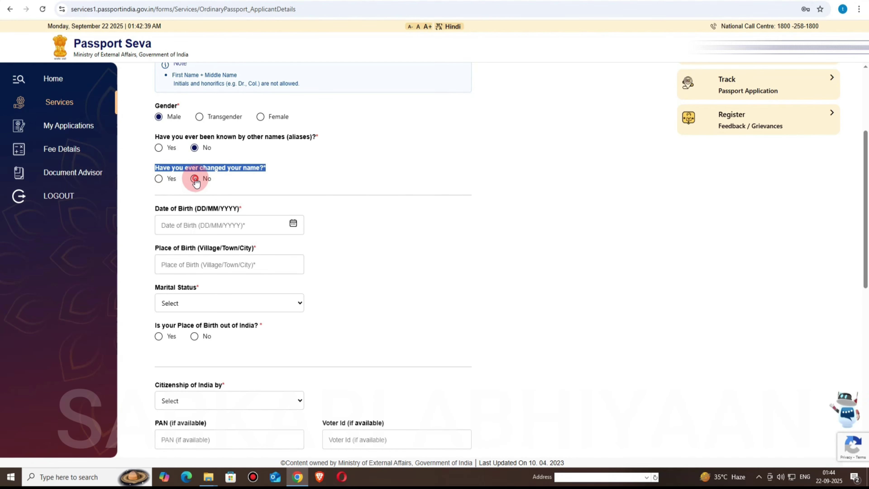
pyautogui.scroll(-1, 194, 194)
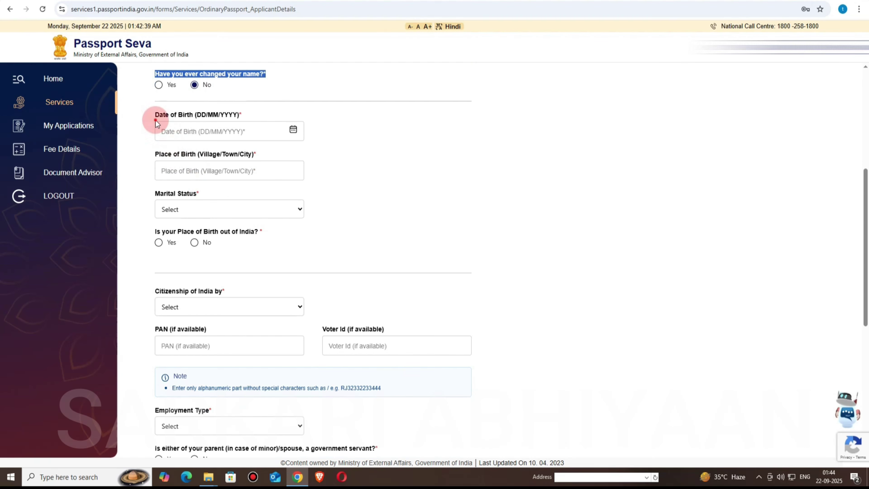
pyautogui.moveTo(188, 114); pyautogui.dragTo(233, 115)
pyautogui.click(168, 134)
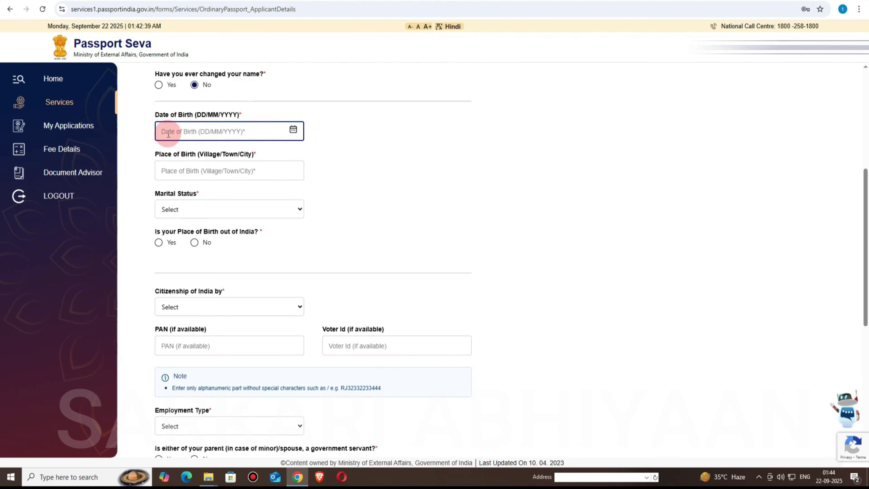
pyautogui.scroll(1, 150, 126)
pyautogui.click(158, 131)
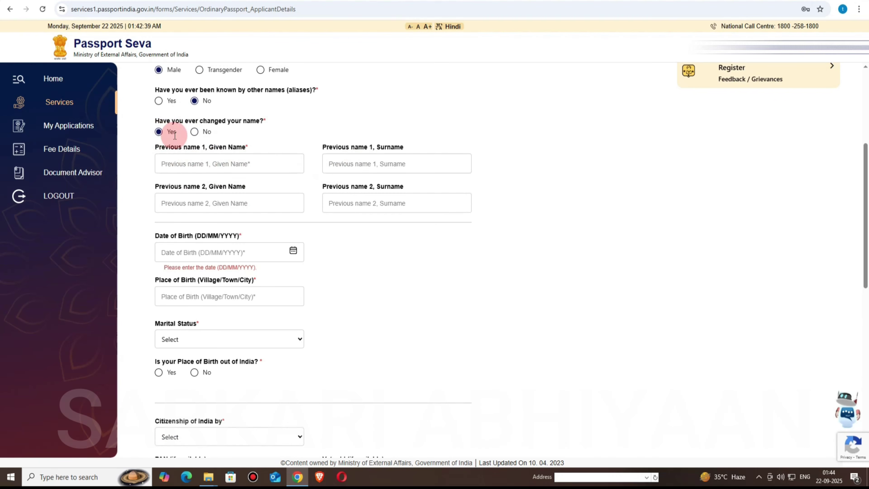
pyautogui.click(196, 131)
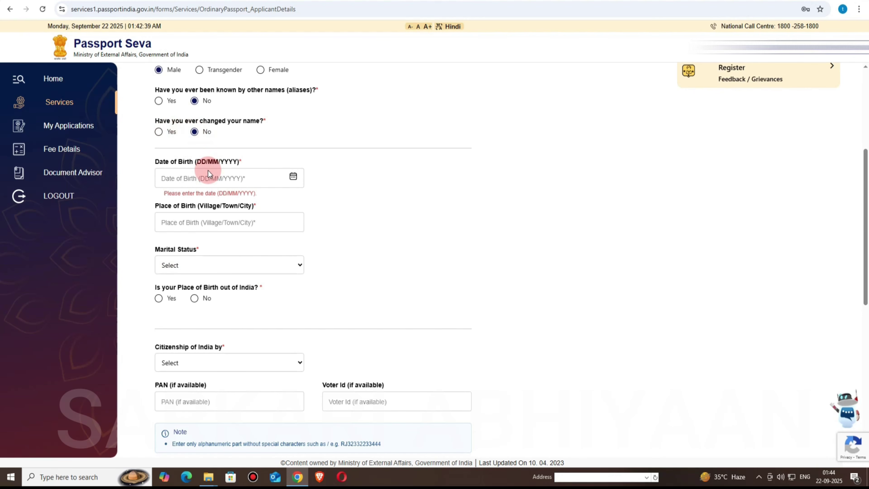
# - Look at the date of birth calendar and the Place of Birth field
pyautogui.click(294, 177)
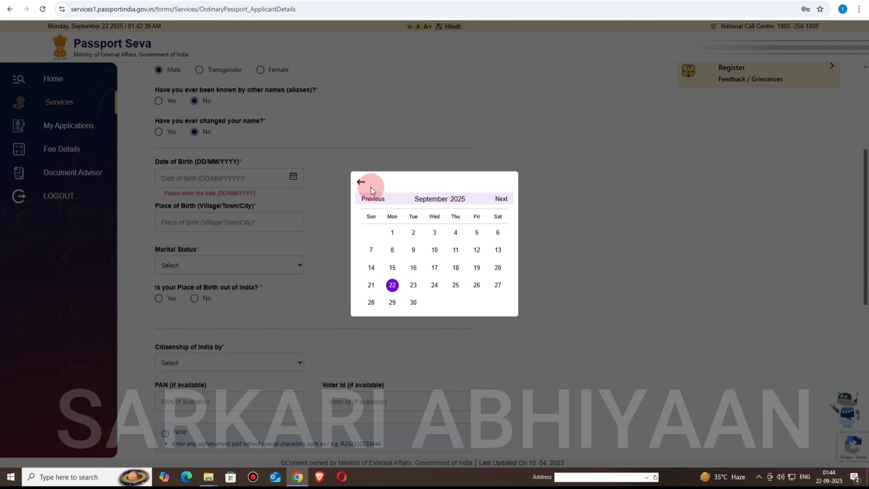
pyautogui.click(361, 182)
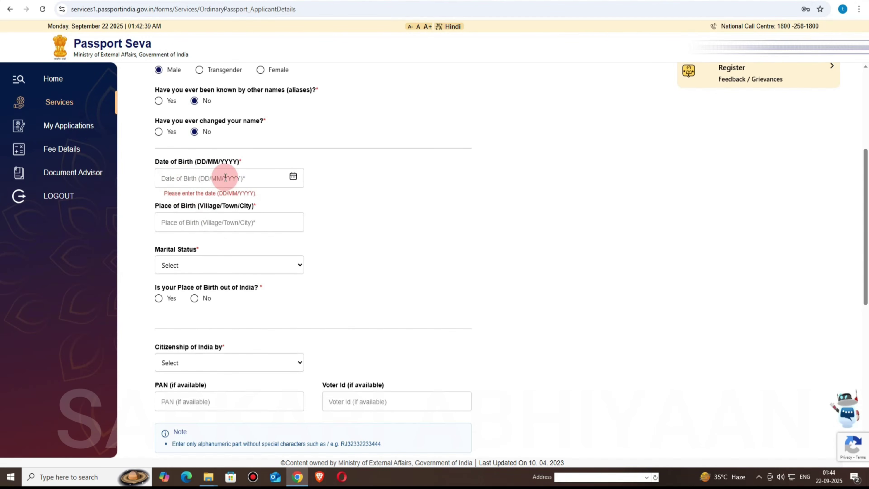
pyautogui.moveTo(157, 206); pyautogui.dragTo(255, 207)
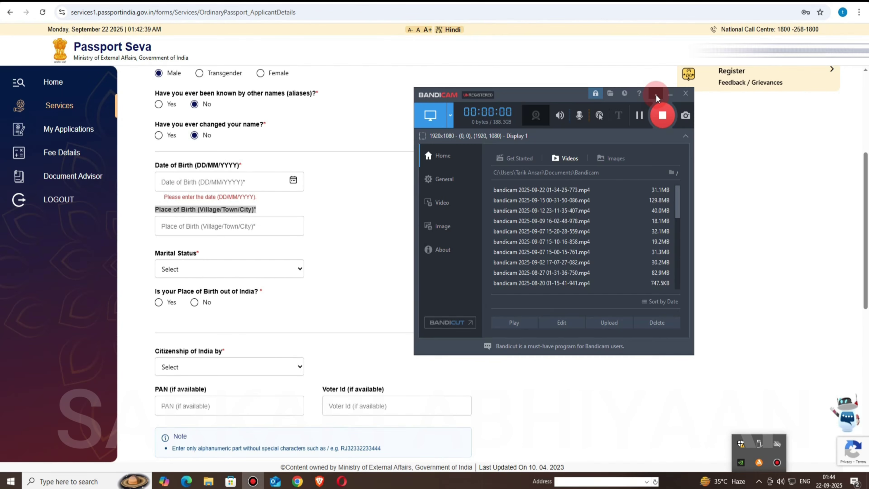
pyautogui.click(656, 96)
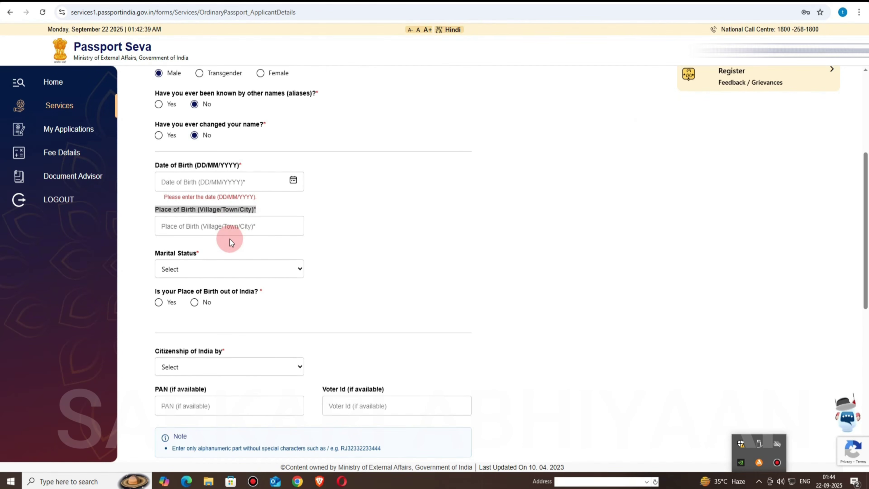
pyautogui.click(181, 229)
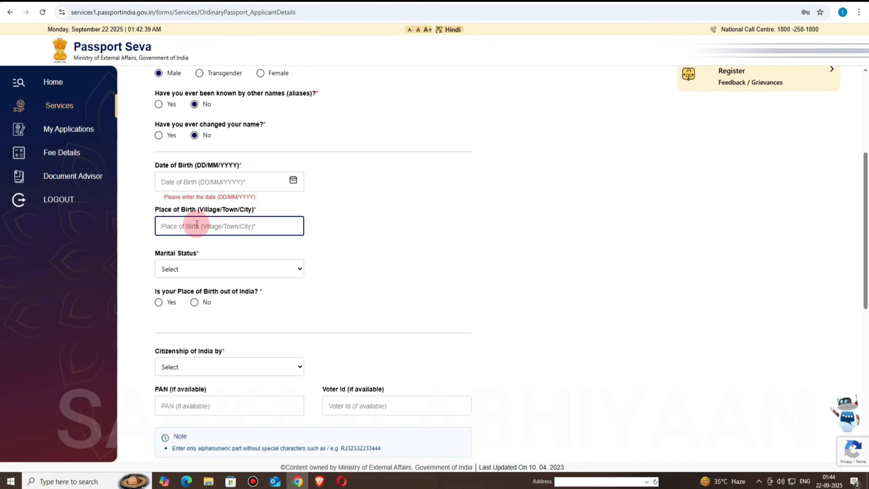
# - Set the marital status to Married and answer No to the place of birth being out of India
pyautogui.click(174, 269)
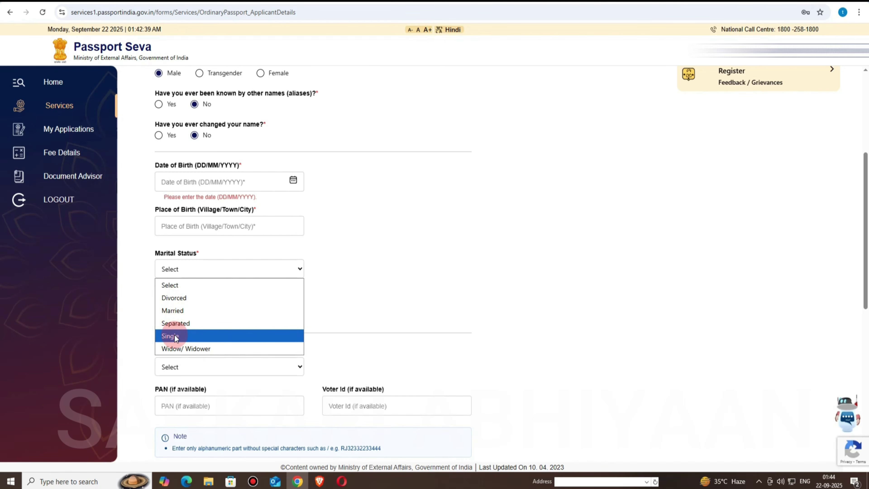
pyautogui.click(177, 313)
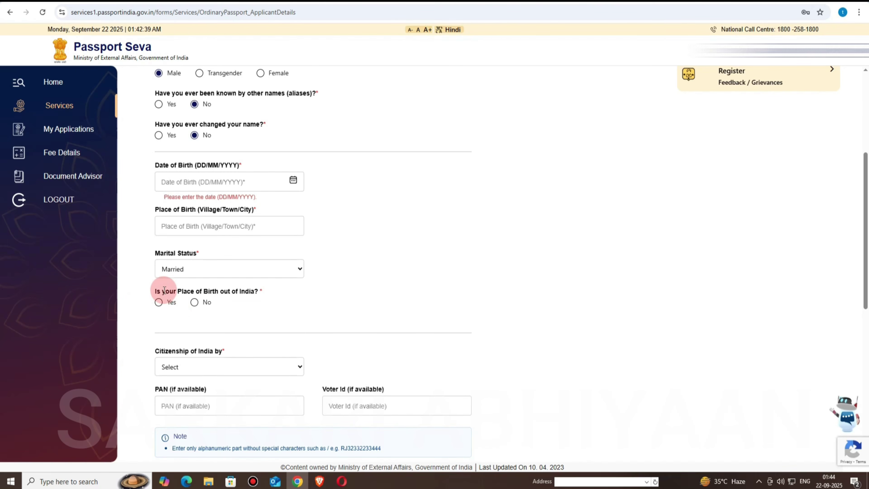
pyautogui.moveTo(164, 291); pyautogui.dragTo(252, 291)
pyautogui.click(195, 303)
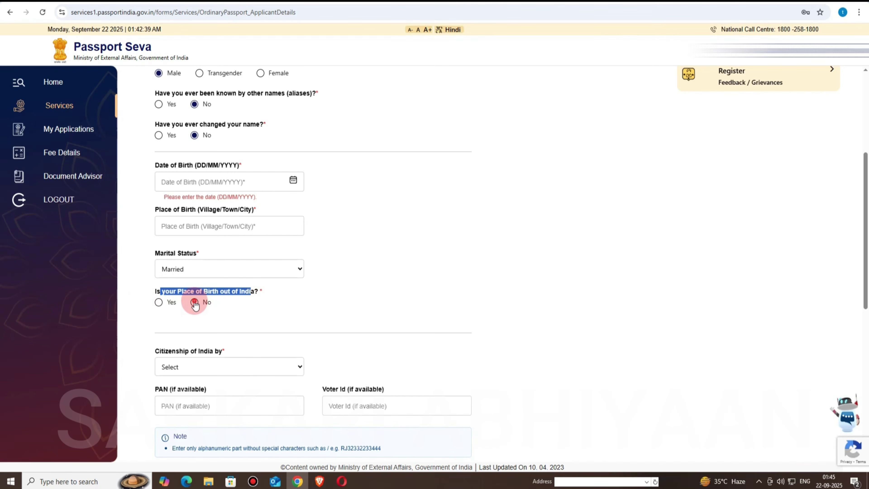
# - Set the birthplace's state to Haryana and its district to Palwal
pyautogui.scroll(-3, 209, 304)
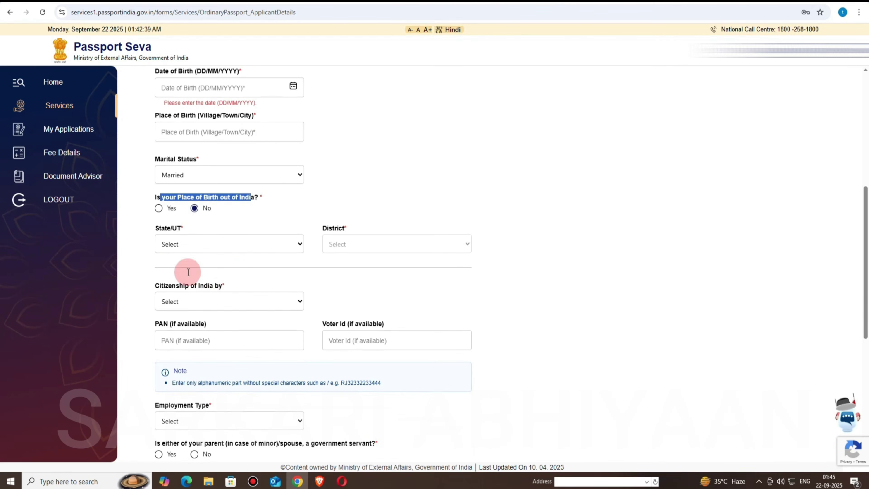
pyautogui.click(164, 232)
pyautogui.moveTo(160, 229); pyautogui.dragTo(176, 228)
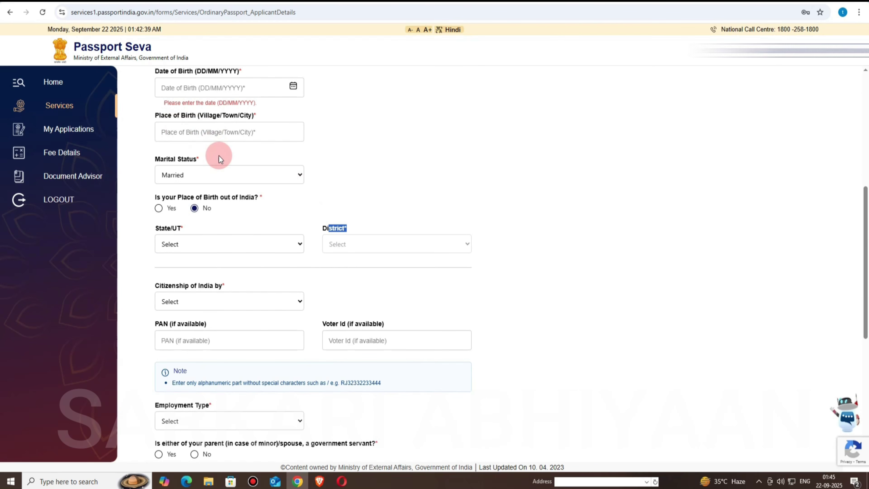
pyautogui.click(194, 249)
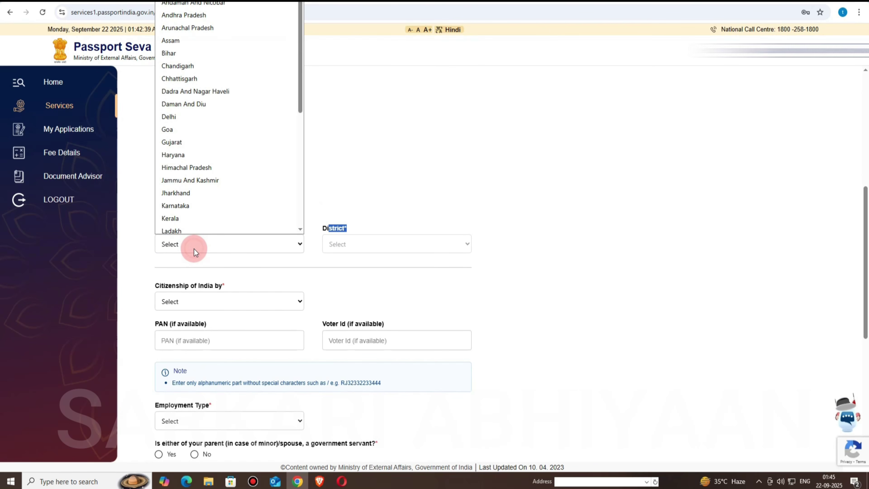
pyautogui.click(181, 151)
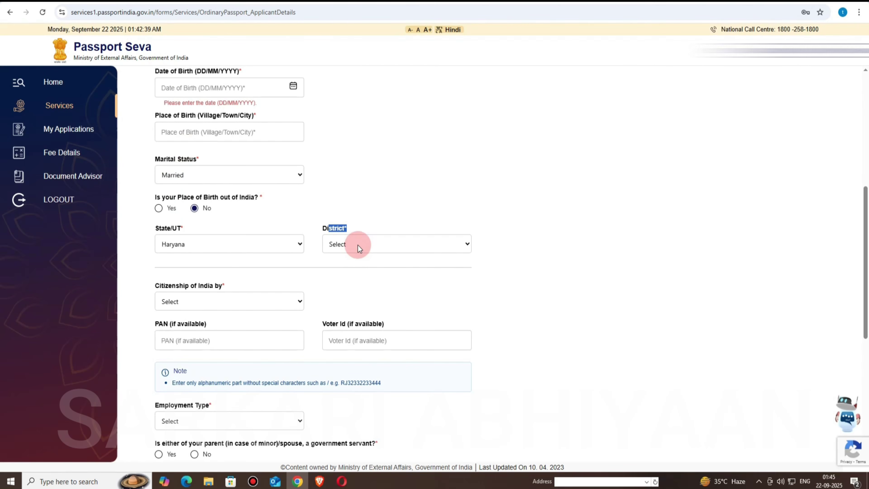
pyautogui.click(358, 245)
pyautogui.click(353, 197)
pyautogui.scroll(-5, 345, 242)
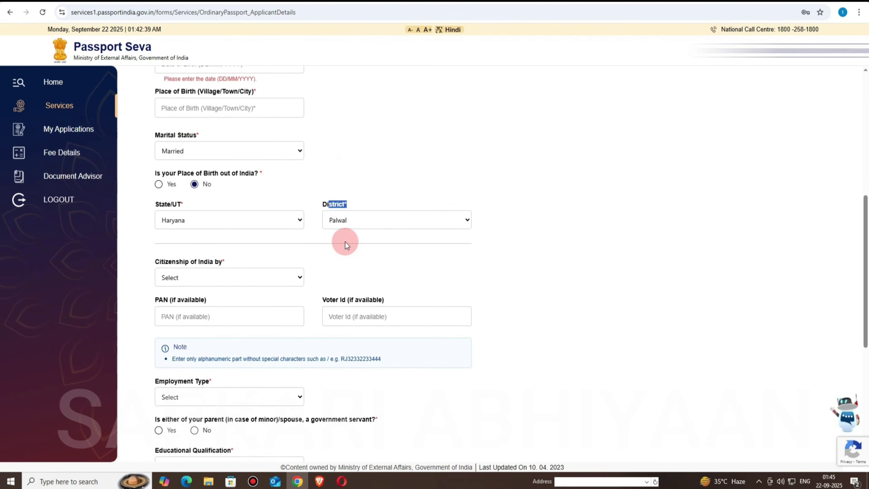
# - Set the applicant's citizenship of India as acquired by Birth
pyautogui.moveTo(171, 101); pyautogui.dragTo(212, 108)
pyautogui.click(210, 110)
pyautogui.click(185, 142)
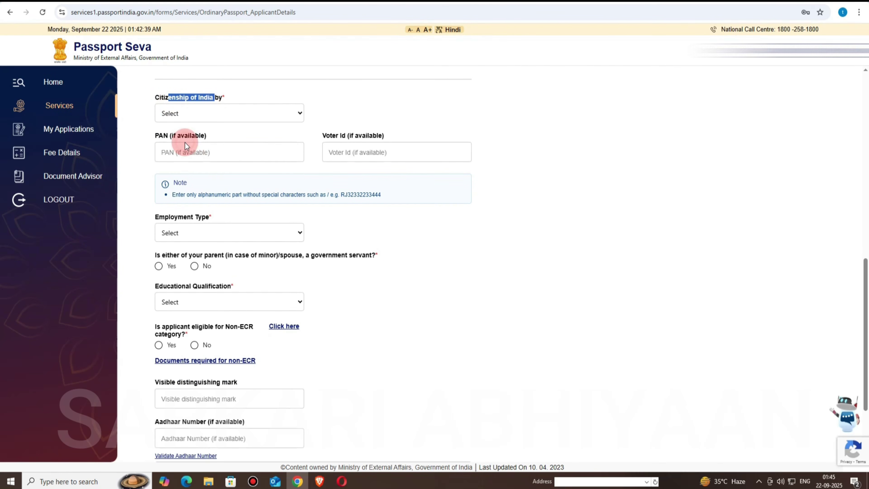
# - Set the employment type to Private and answer No to a parent or spouse being a government servant
pyautogui.moveTo(156, 218); pyautogui.dragTo(241, 224)
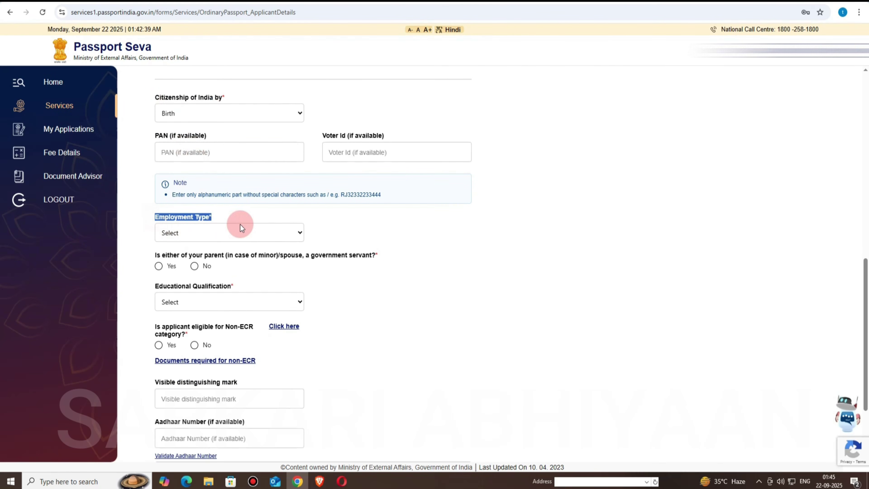
pyautogui.click(191, 235)
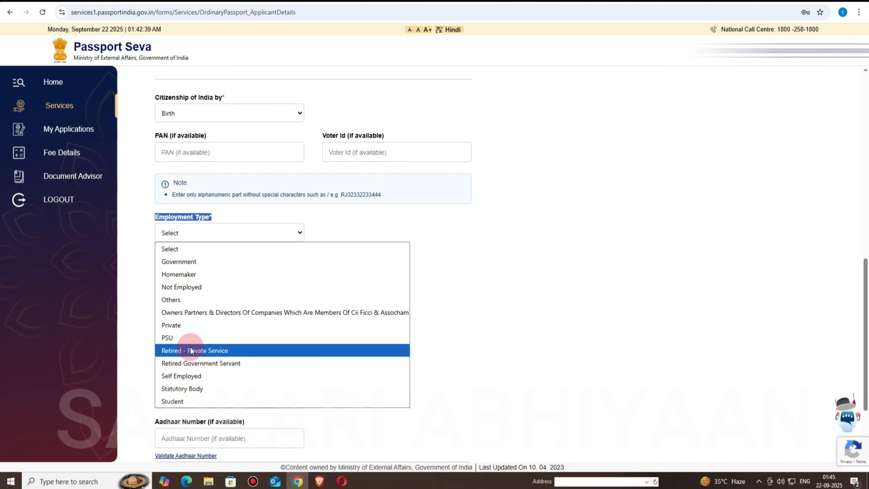
pyautogui.click(174, 325)
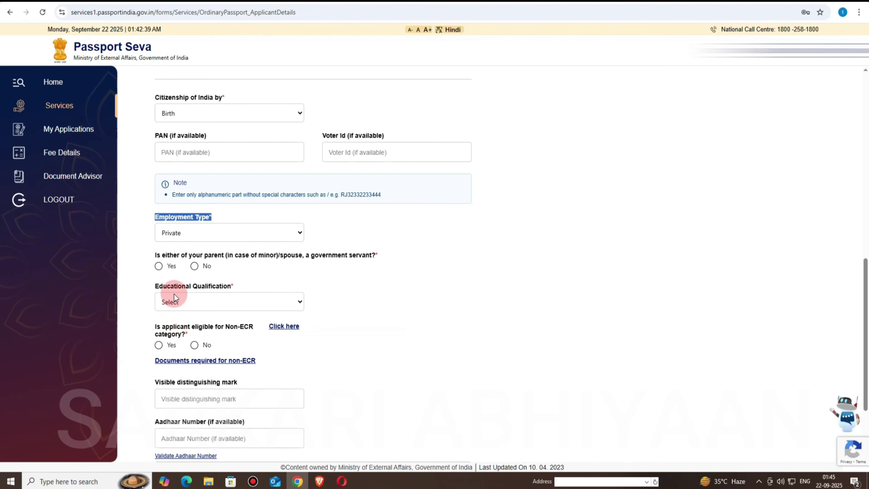
pyautogui.moveTo(177, 257); pyautogui.dragTo(235, 258)
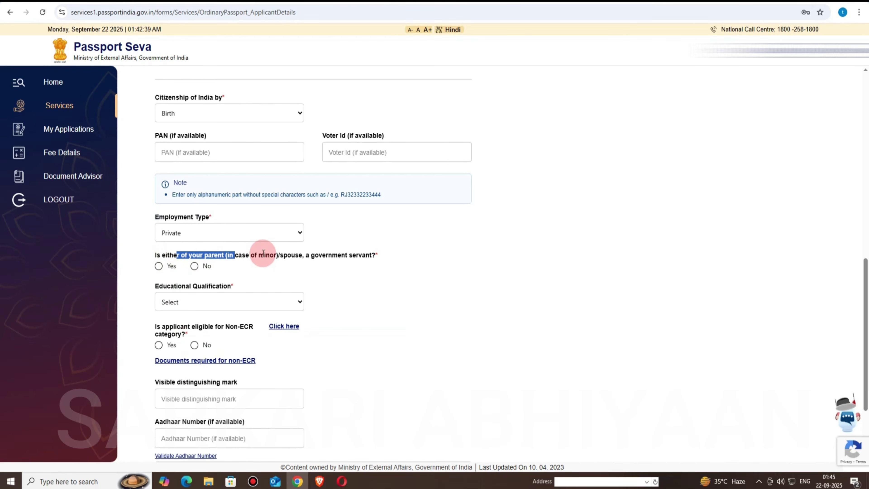
pyautogui.click(194, 266)
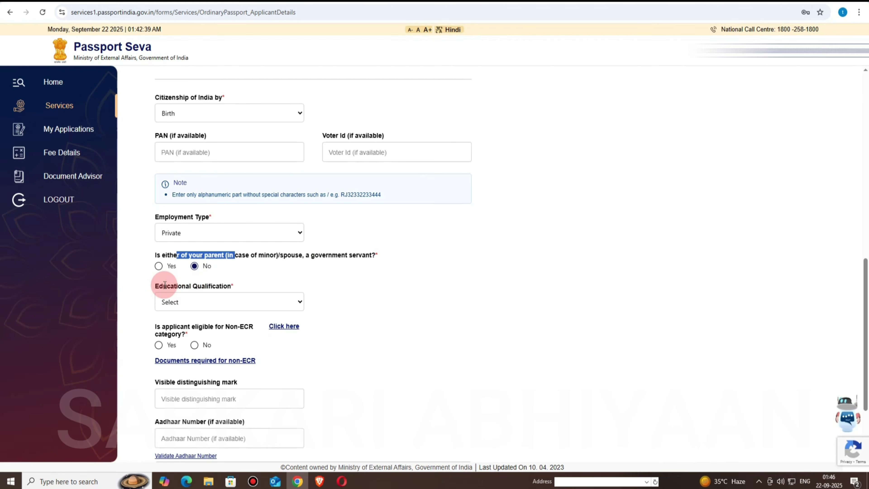
# - Set the applicant's educational qualification to Graduate And Above
pyautogui.moveTo(163, 287); pyautogui.dragTo(213, 292)
pyautogui.click(192, 302)
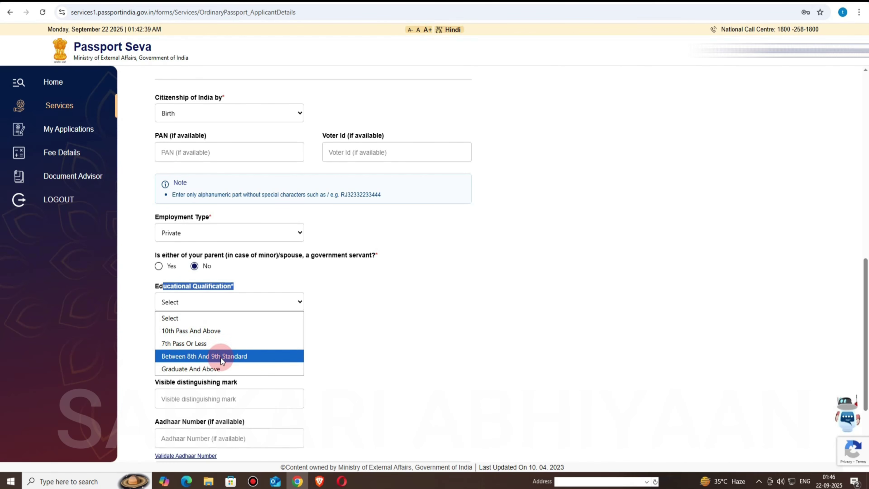
pyautogui.click(182, 367)
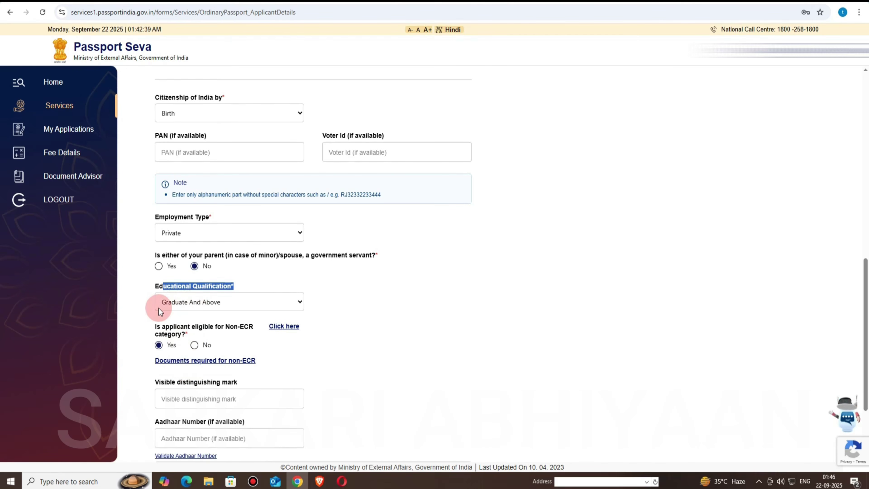
pyautogui.moveTo(155, 326); pyautogui.dragTo(243, 327)
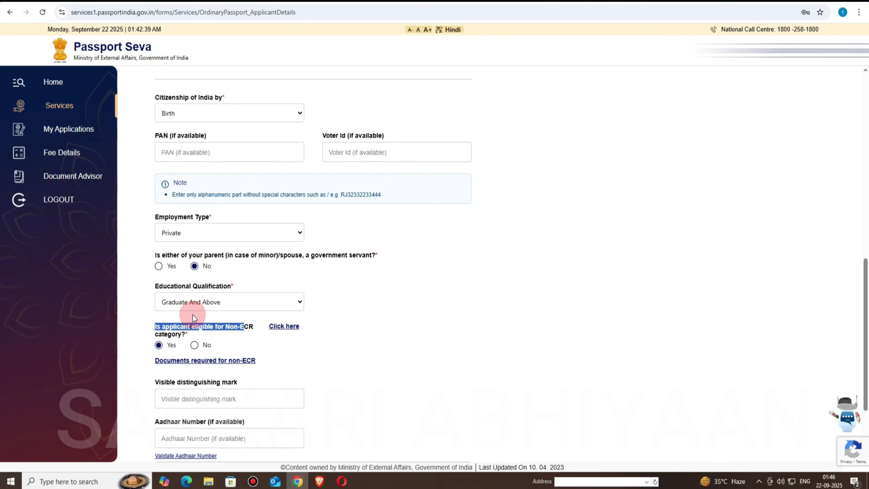
pyautogui.click(198, 303)
pyautogui.click(198, 303)
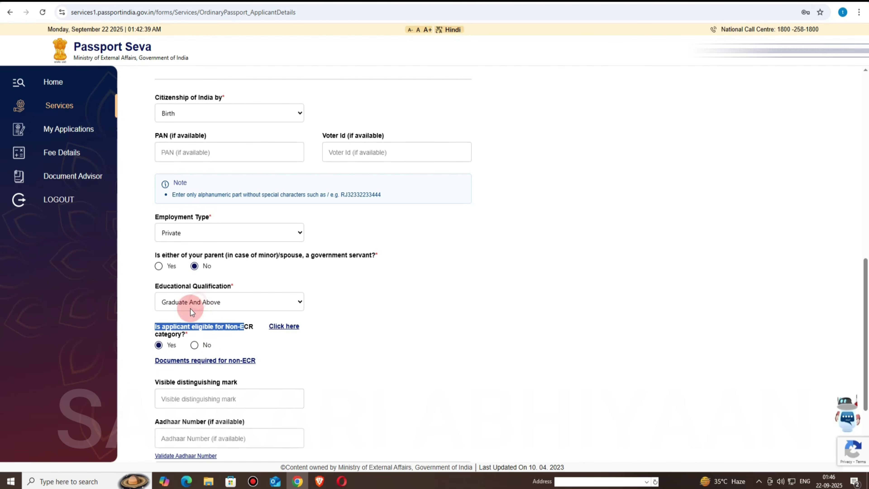
pyautogui.click(213, 302)
pyautogui.click(201, 302)
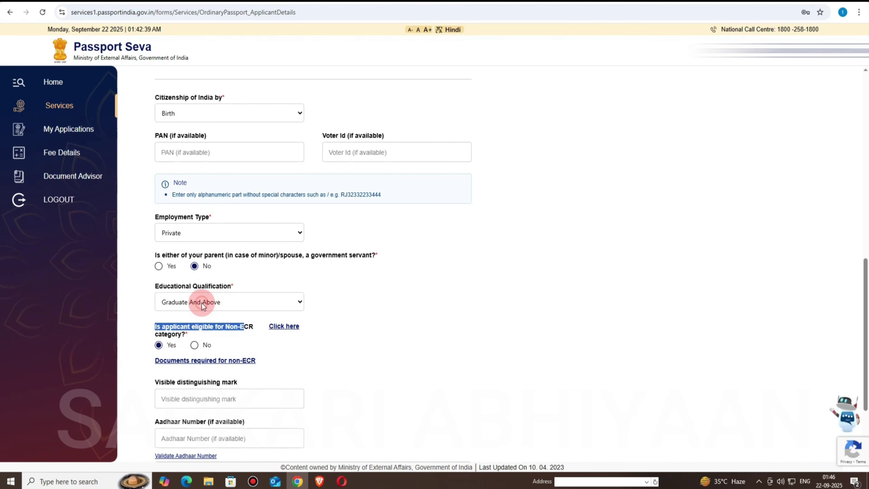
# - Answer Yes to the Aadhaar Number consent statement and save the applicant details to continue
pyautogui.scroll(-1, 183, 376)
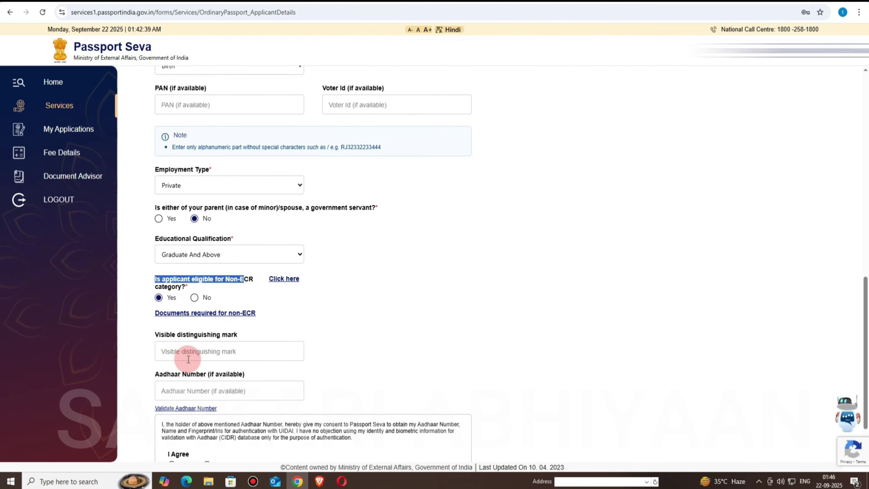
pyautogui.scroll(-2, 183, 369)
pyautogui.click(180, 323)
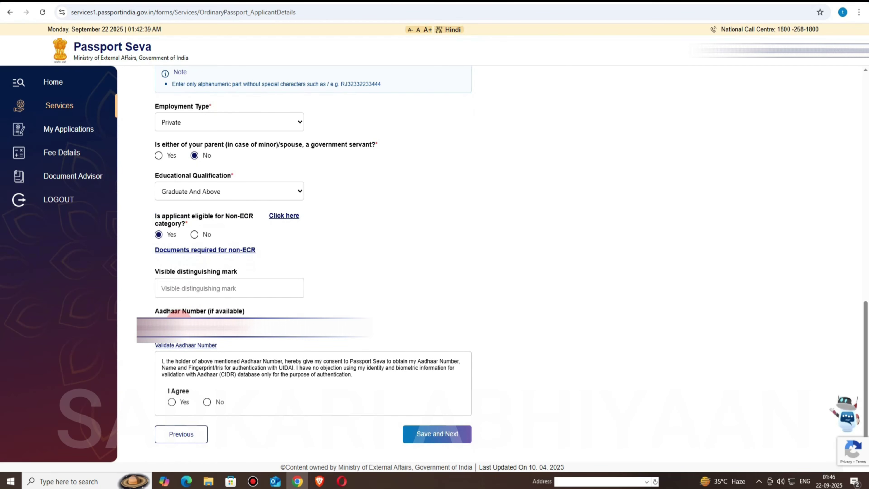
pyautogui.click(180, 402)
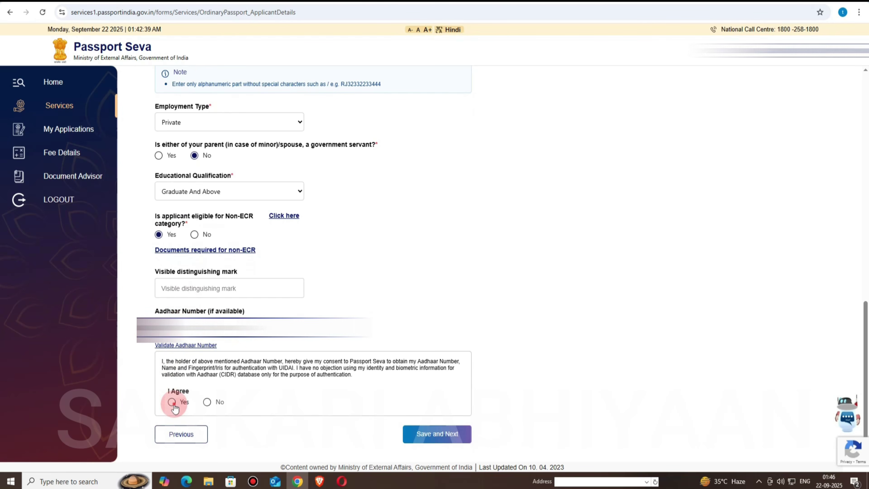
pyautogui.click(431, 440)
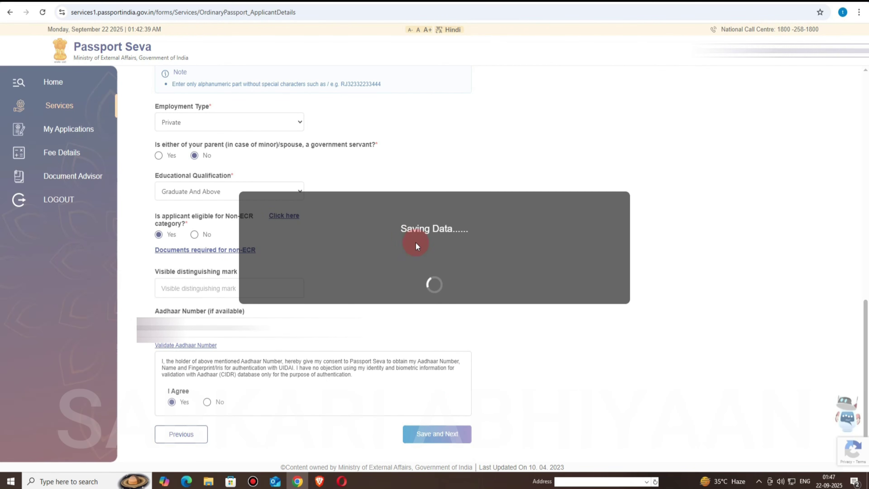
pyautogui.click(447, 425)
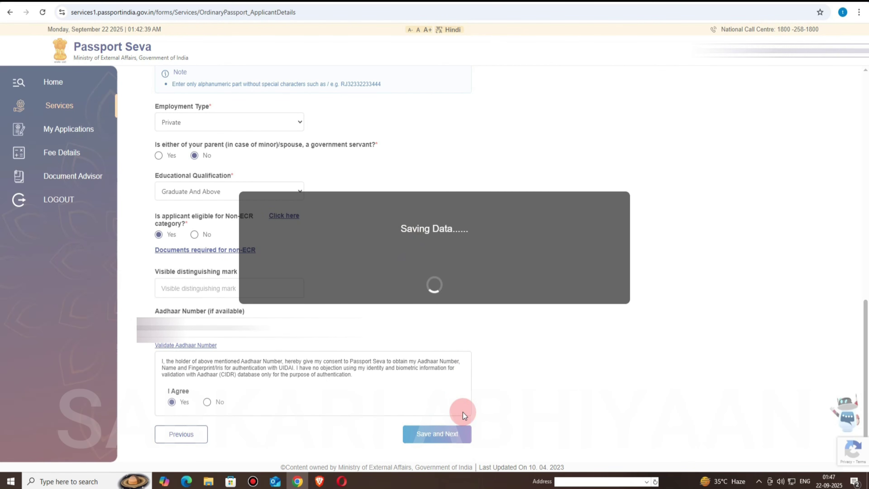
pyautogui.click(762, 480)
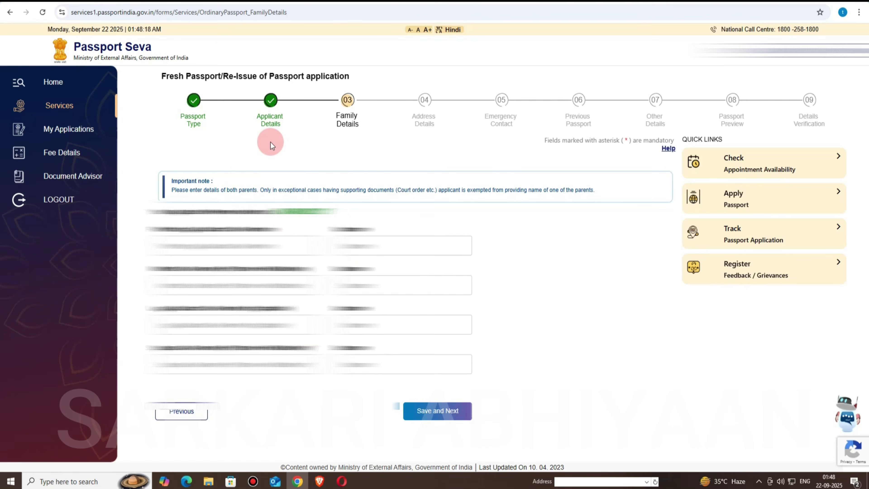
# - Examine the Family Details page and its name fields, including the spouse's given name
pyautogui.doubleClick(348, 100)
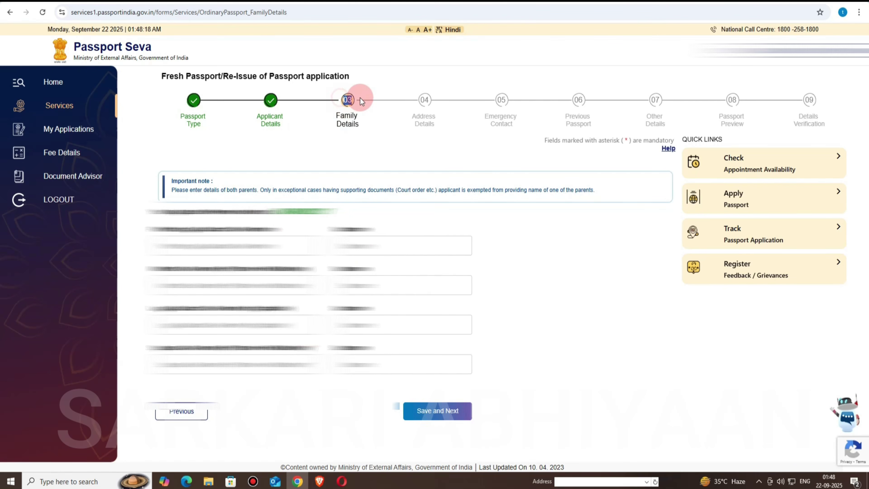
pyautogui.moveTo(337, 114); pyautogui.dragTo(361, 132)
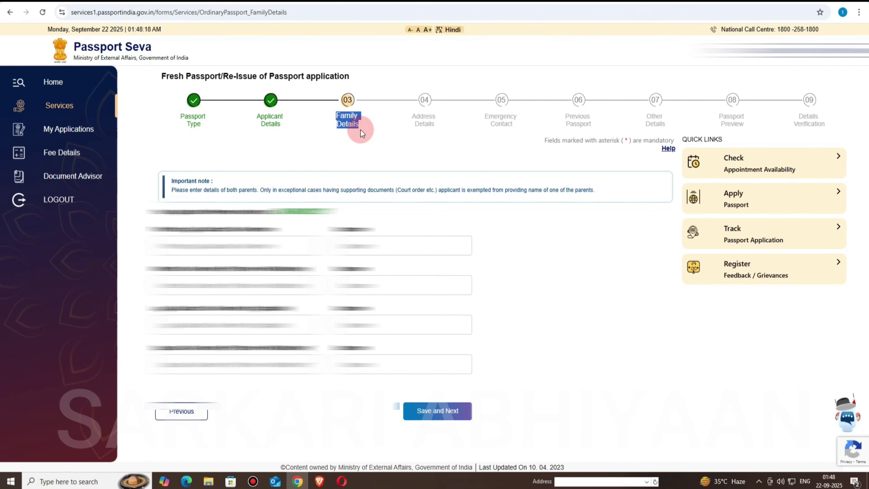
pyautogui.click(156, 230)
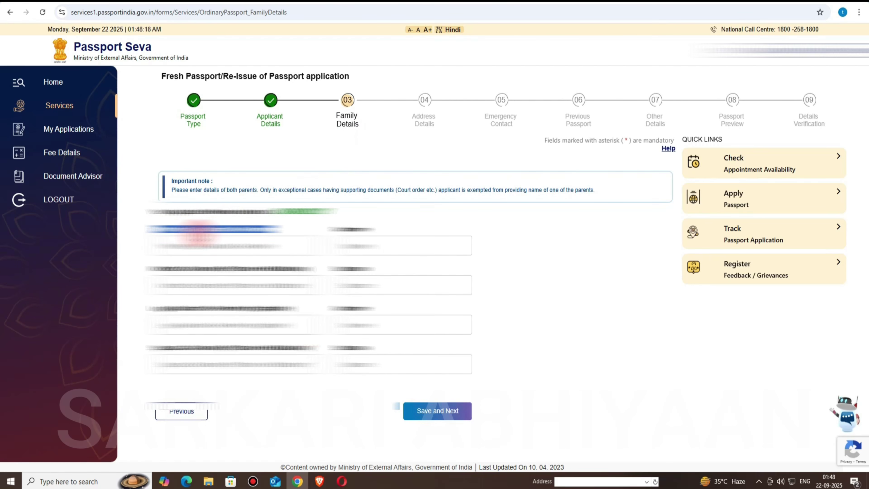
pyautogui.moveTo(147, 269); pyautogui.dragTo(229, 269)
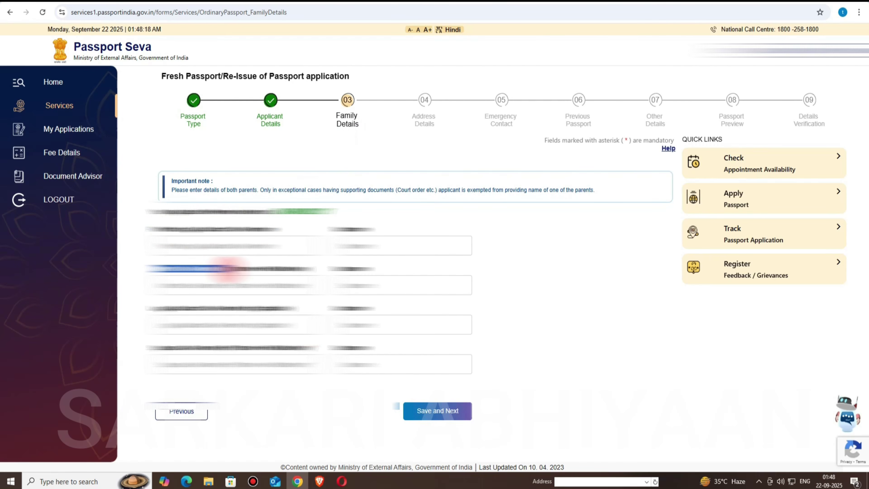
pyautogui.click(156, 308)
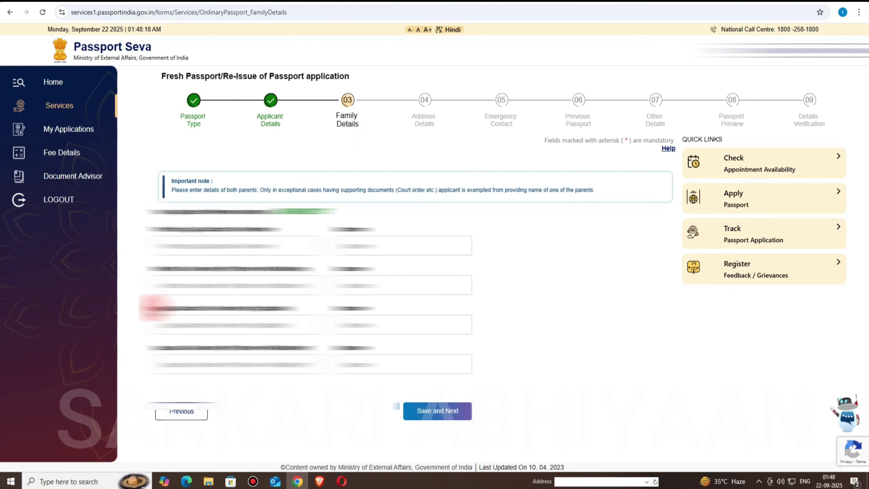
pyautogui.moveTo(154, 308); pyautogui.dragTo(245, 311)
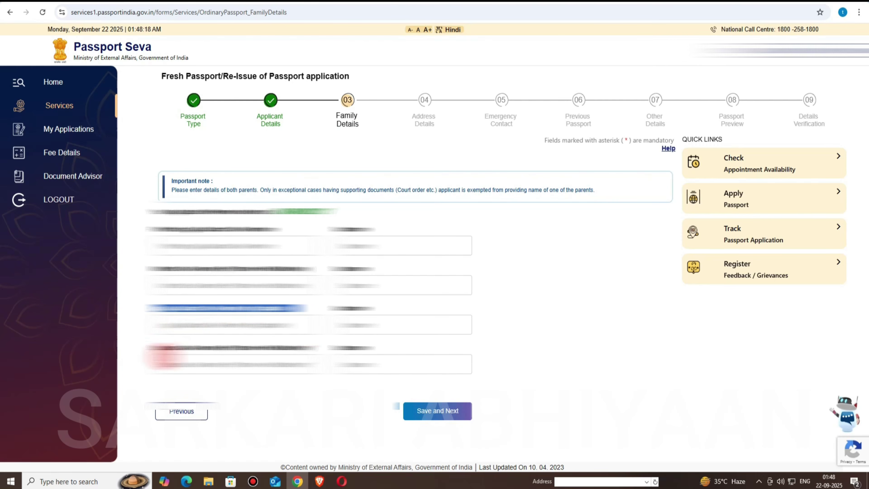
pyautogui.moveTo(154, 348); pyautogui.dragTo(198, 348)
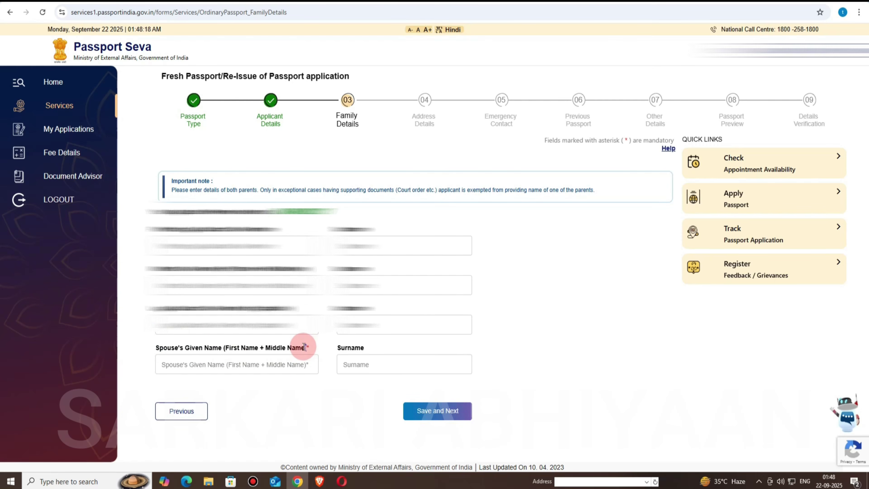
pyautogui.moveTo(159, 348); pyautogui.dragTo(209, 352)
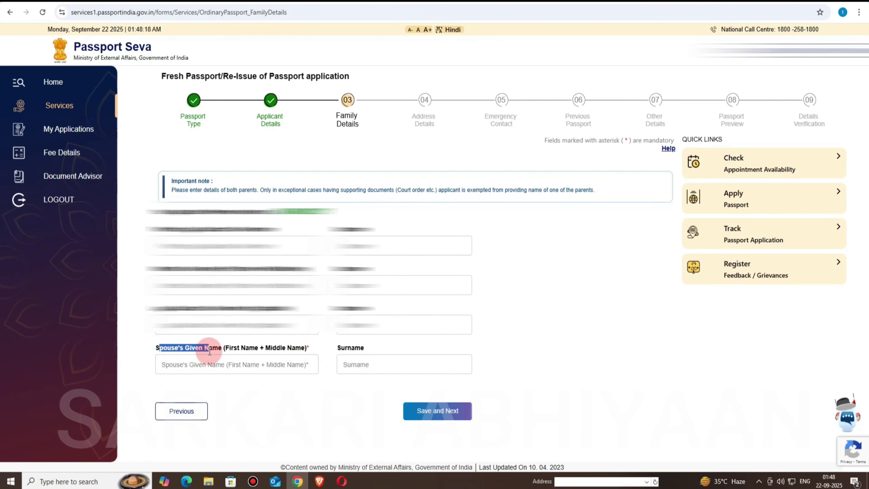
# - Enter the spouse's given name and save the family details to continue
pyautogui.click(185, 364)
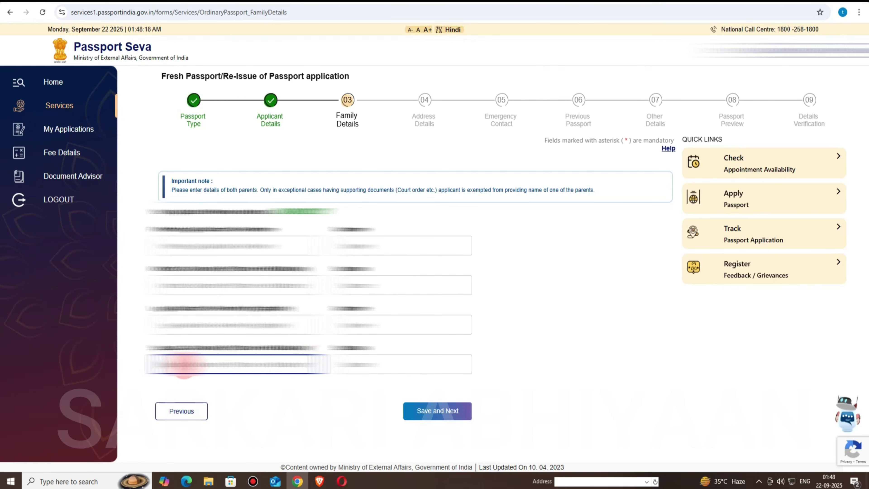
pyautogui.click(185, 246)
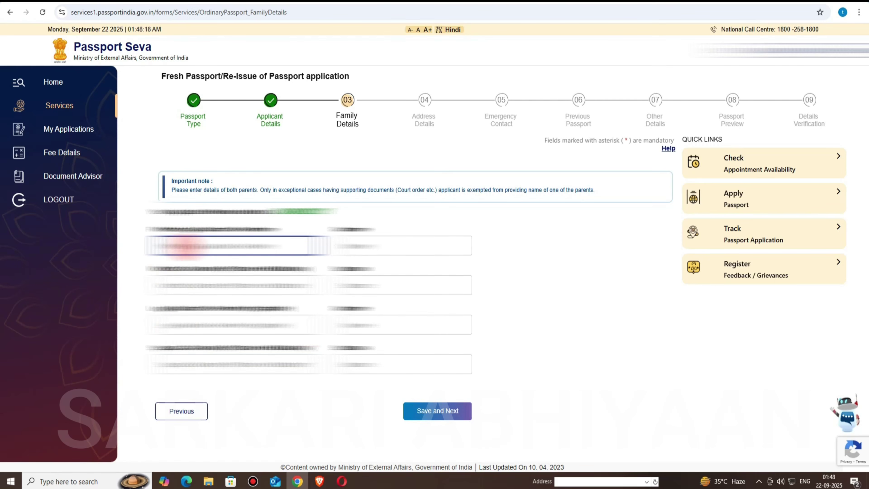
pyautogui.click(181, 285)
pyautogui.click(171, 365)
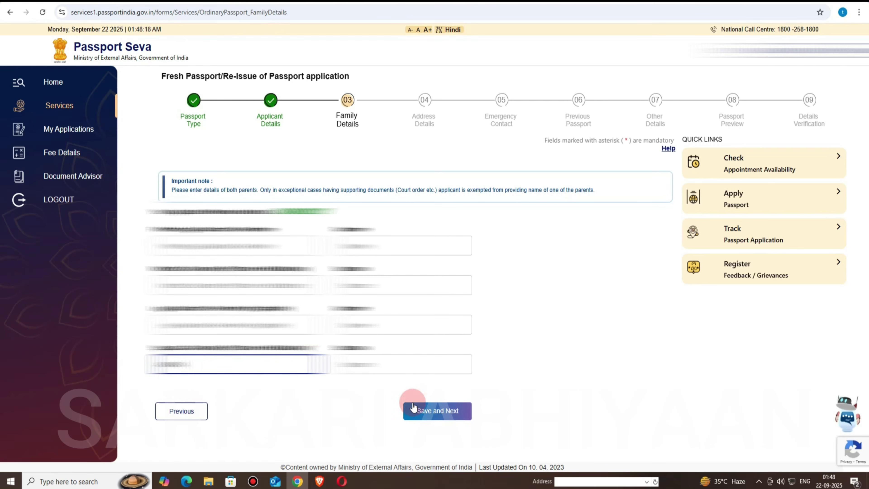
pyautogui.click(429, 413)
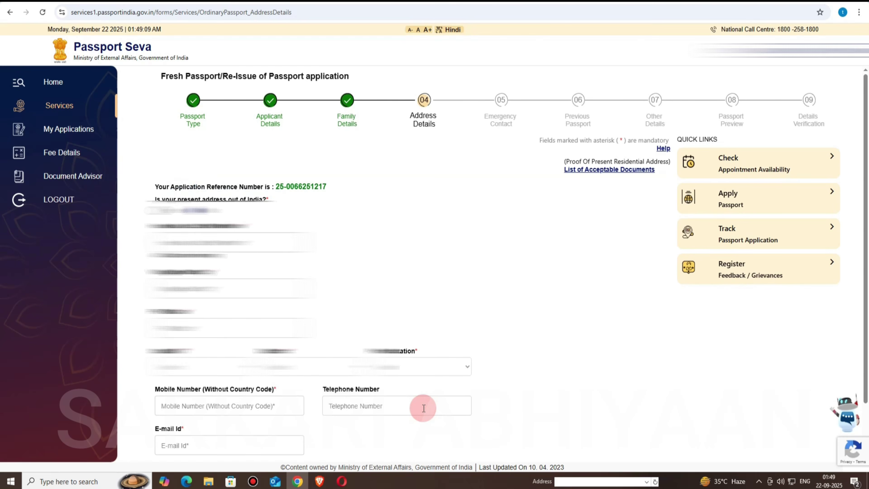
# - Look through the Address Details form, including its mobile number and e-mail fields
pyautogui.moveTo(411, 115); pyautogui.dragTo(434, 130)
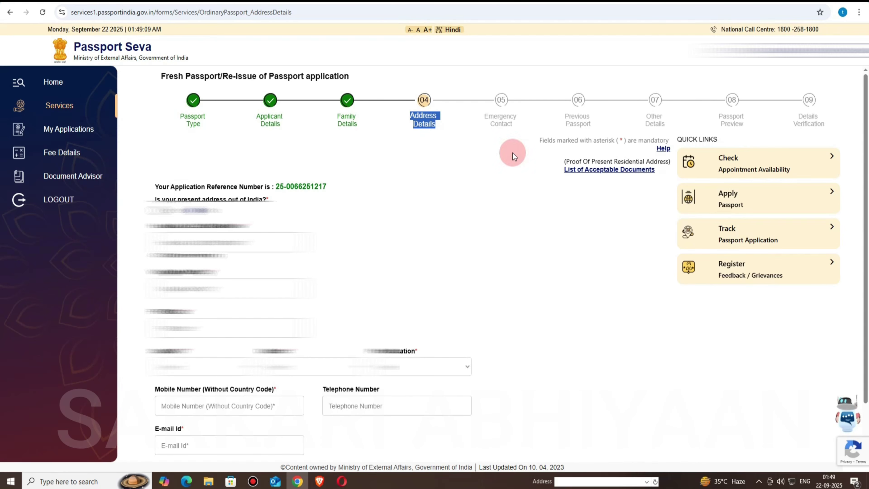
pyautogui.scroll(-2, 859, 233)
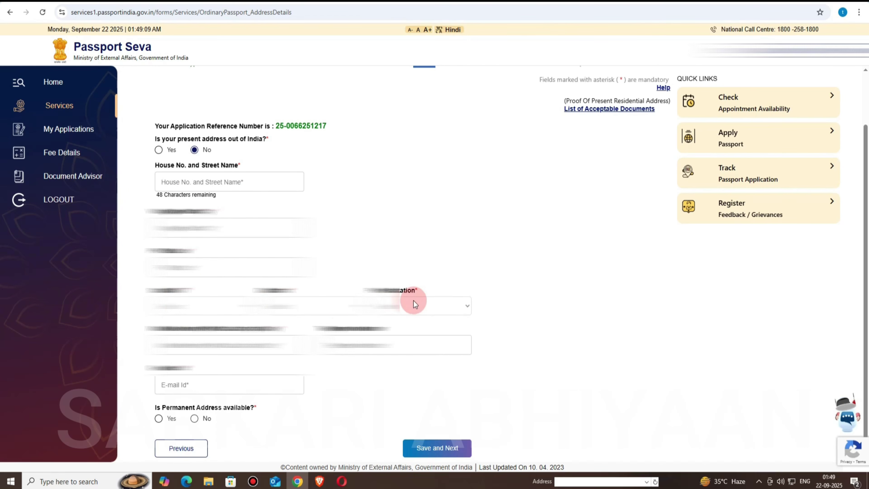
pyautogui.click(207, 344)
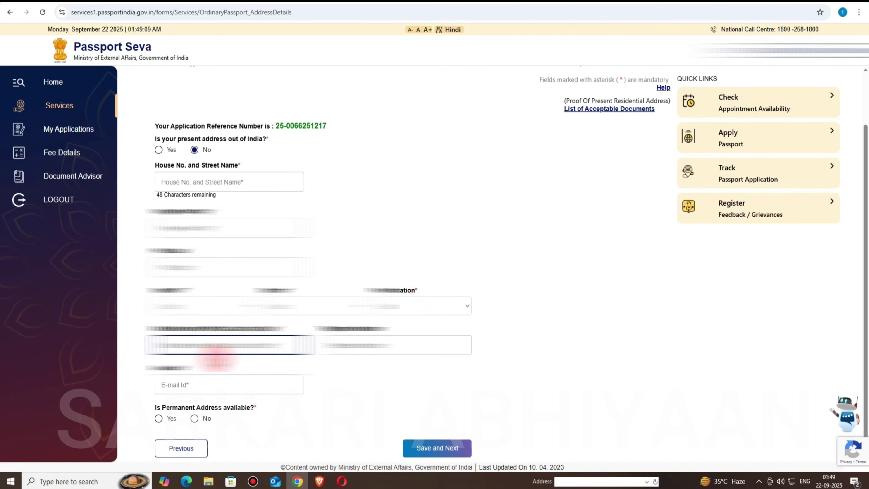
pyautogui.click(189, 387)
pyautogui.scroll(-1, 187, 386)
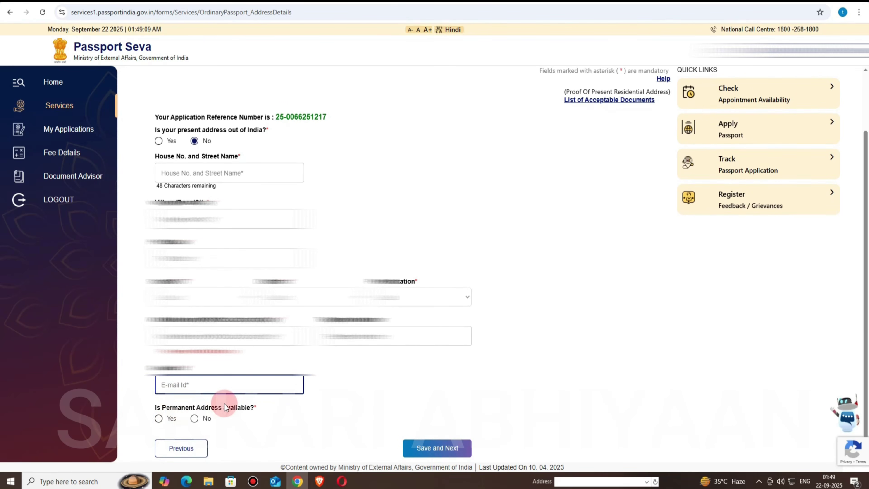
# - Answer Yes to a permanent address being available and Yes to it being the same as the present address
pyautogui.click(159, 418)
pyautogui.scroll(-1, 192, 420)
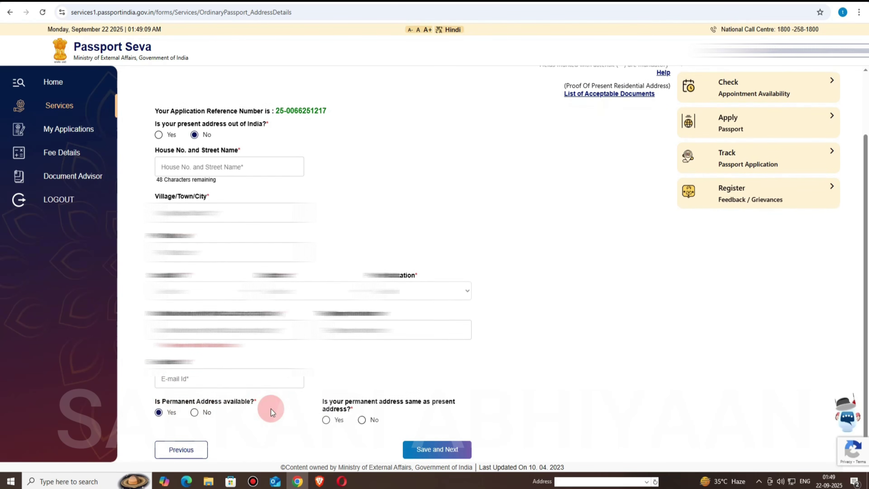
pyautogui.click(327, 419)
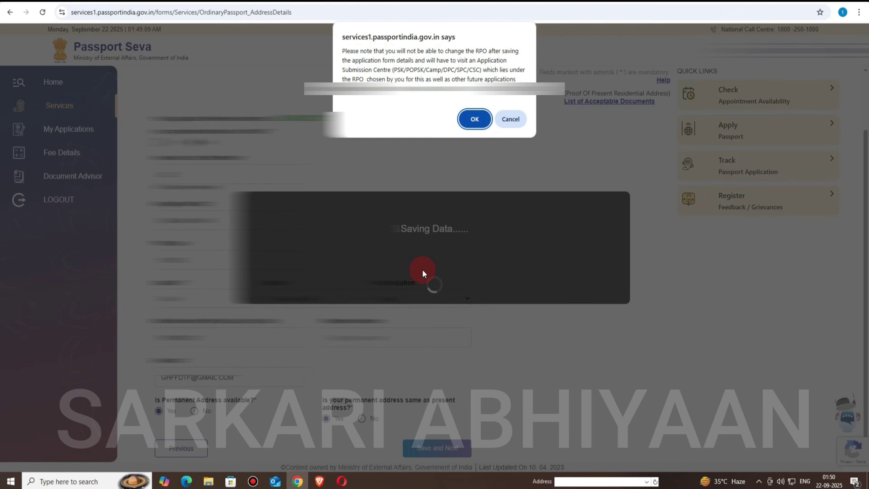
# - Confirm saving the address details, and complete and save the emergency contact's name, address and mobile number
pyautogui.click(473, 125)
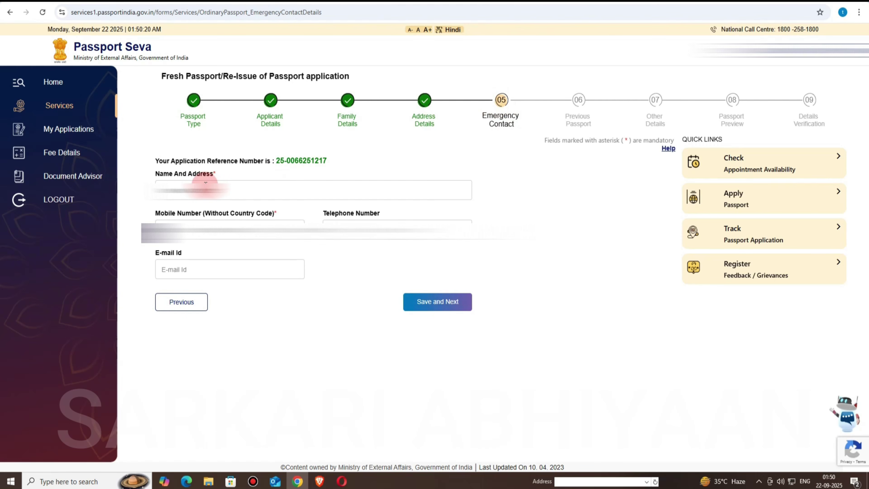
pyautogui.click(173, 188)
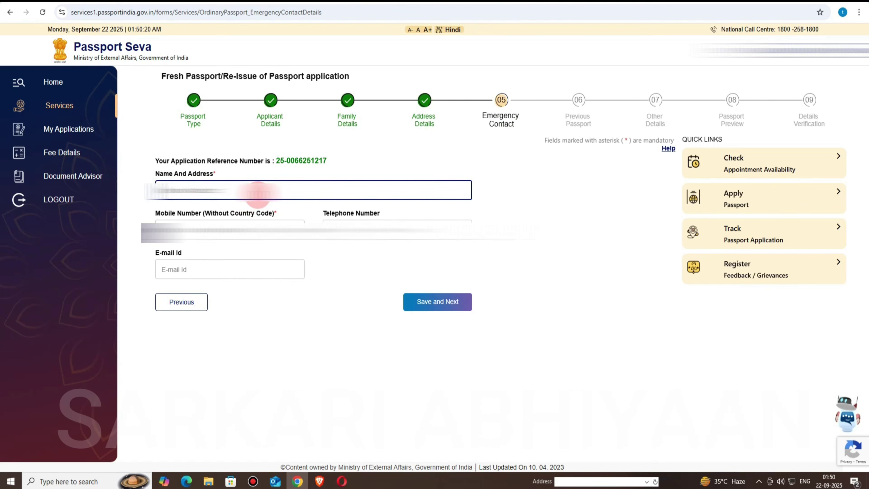
pyautogui.click(206, 231)
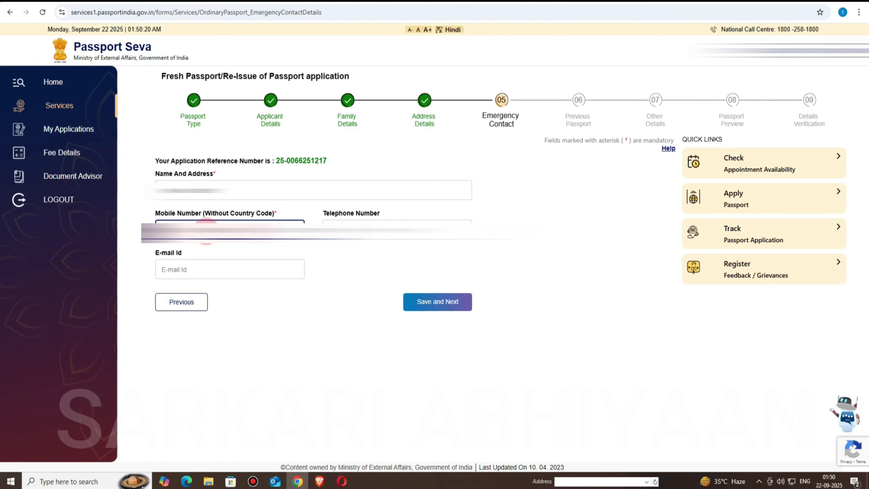
pyautogui.click(205, 185)
pyautogui.click(194, 204)
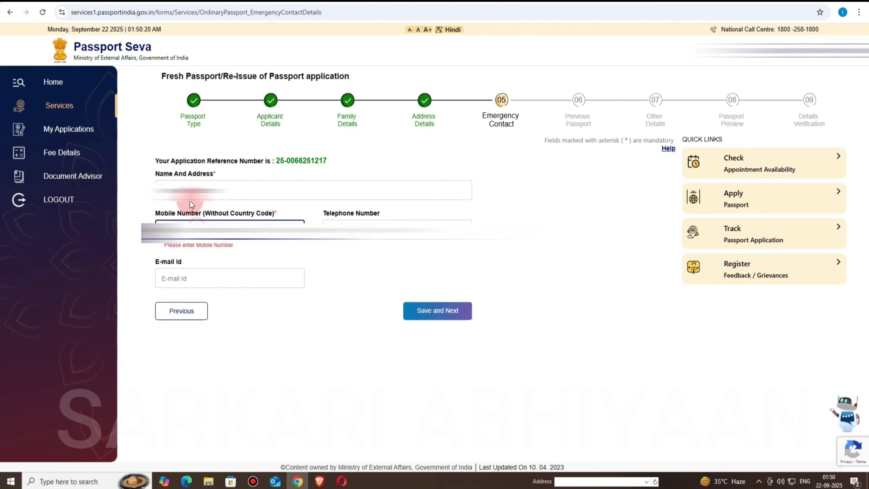
pyautogui.click(184, 191)
pyautogui.write('a')
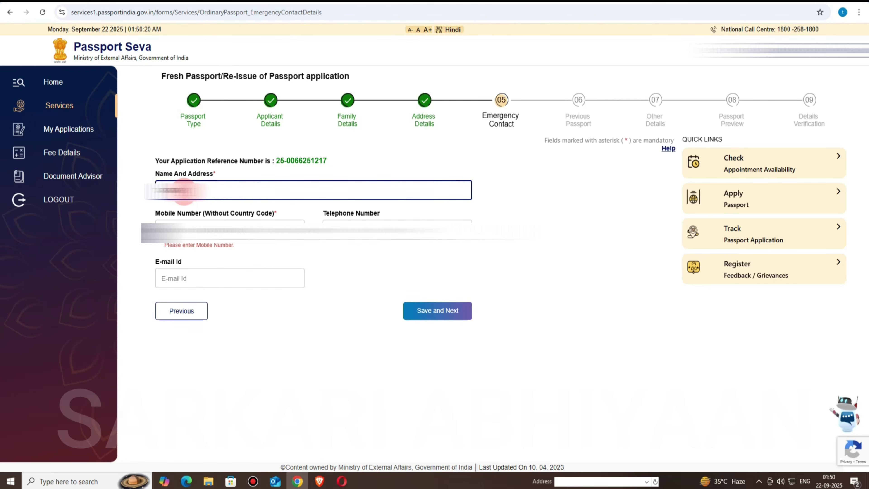
pyautogui.click(177, 226)
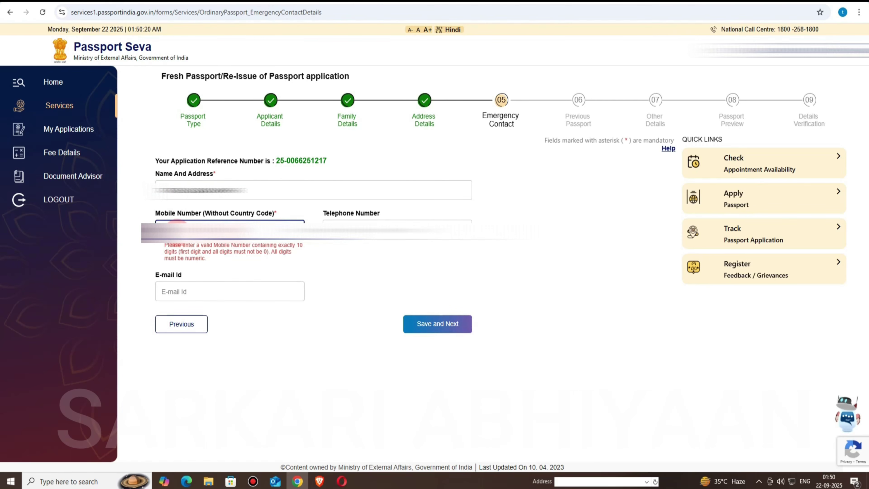
pyautogui.click(420, 303)
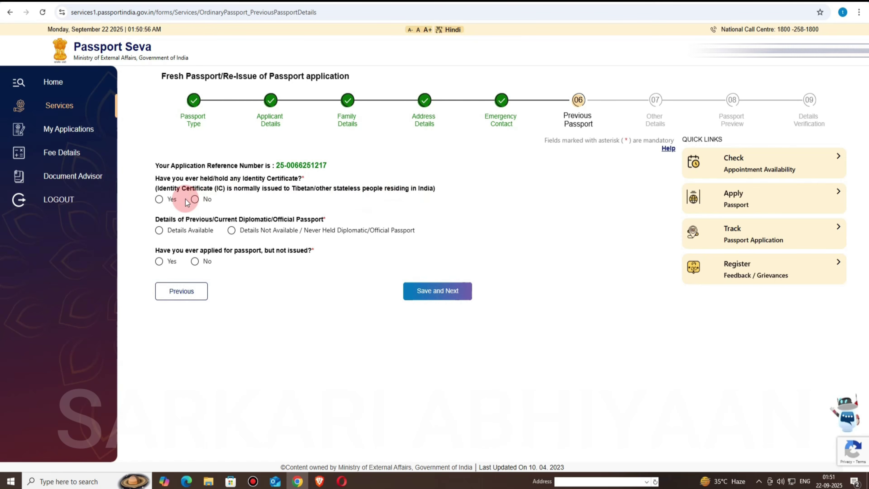
# - Answer No to holding an Identity Certificate, Never Held for diplomatic/official passport, and No to an unissued passport application, and save the page
pyautogui.click(195, 199)
pyautogui.moveTo(159, 219); pyautogui.dragTo(324, 219)
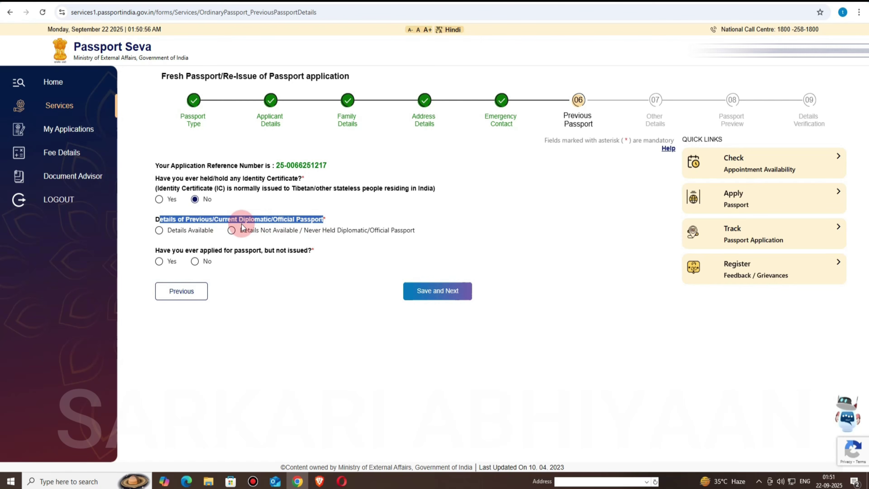
pyautogui.click(232, 230)
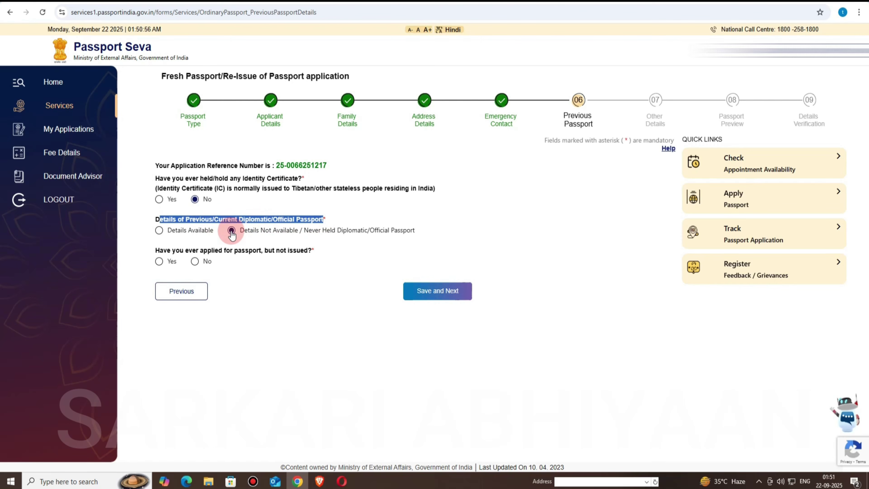
pyautogui.moveTo(171, 251); pyautogui.dragTo(195, 265)
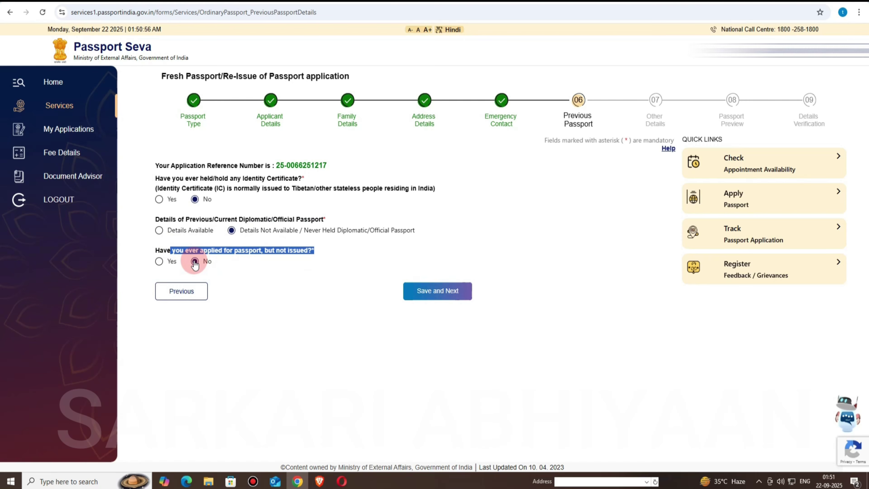
pyautogui.click(160, 264)
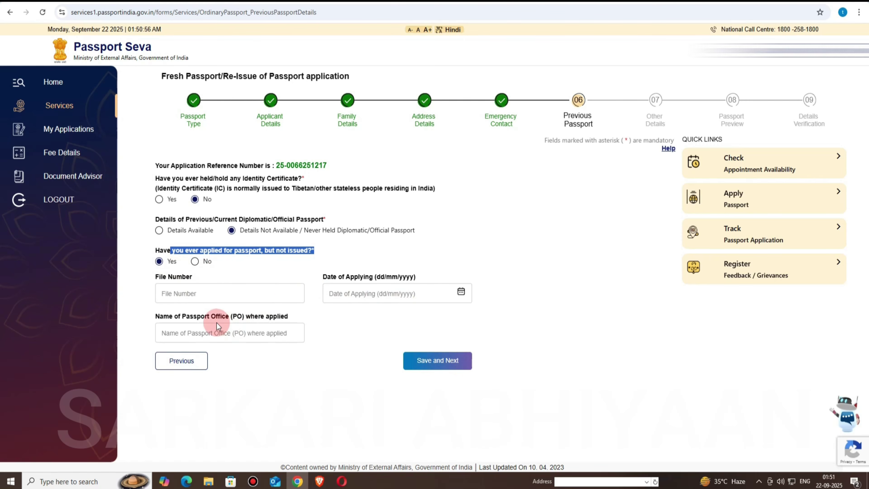
pyautogui.click(195, 262)
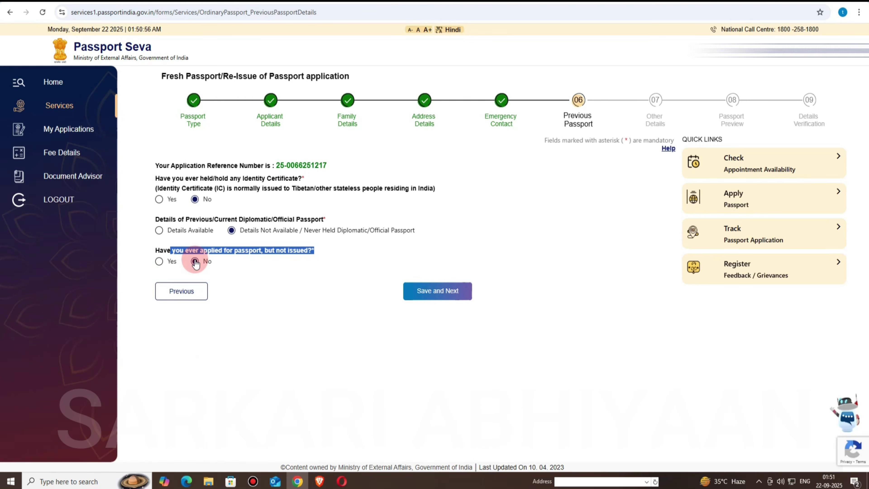
pyautogui.click(265, 295)
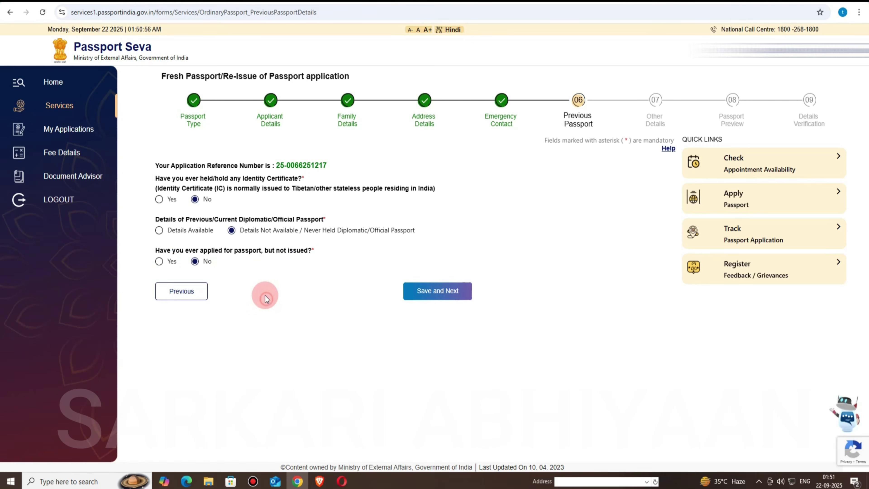
pyautogui.click(447, 298)
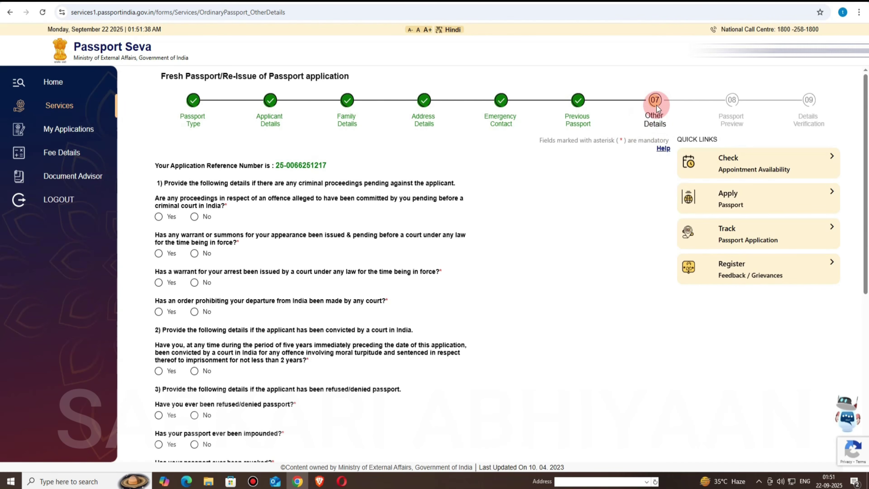
# - Answer No to all four questions about pending criminal proceedings, summons, arrest warrants and orders prohibiting departure from India
pyautogui.scroll(-5, 275, 217)
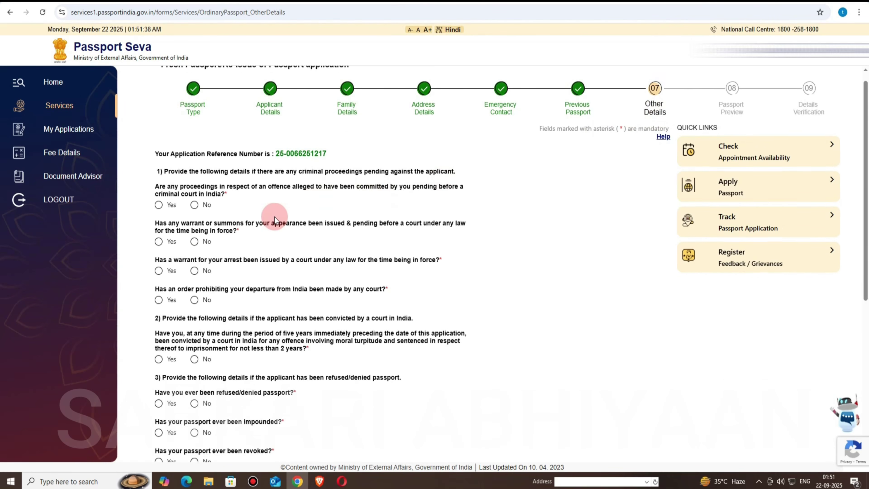
pyautogui.scroll(3, 247, 209)
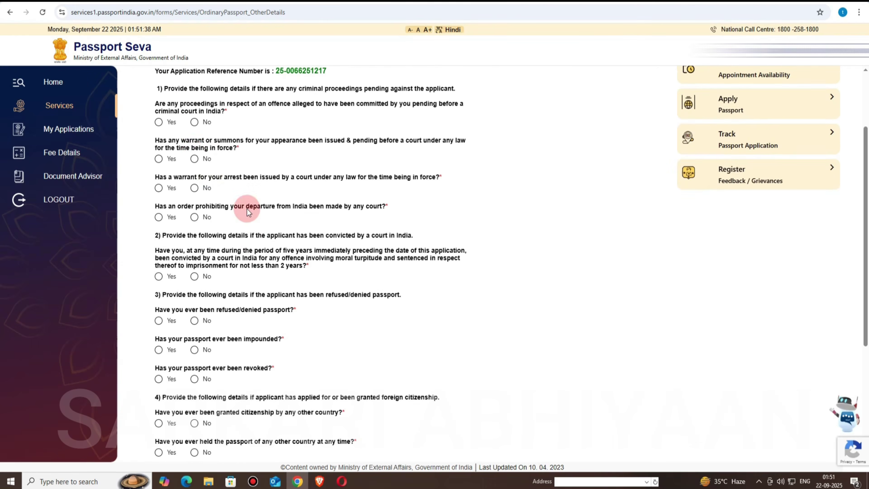
pyautogui.click(194, 122)
pyautogui.click(194, 159)
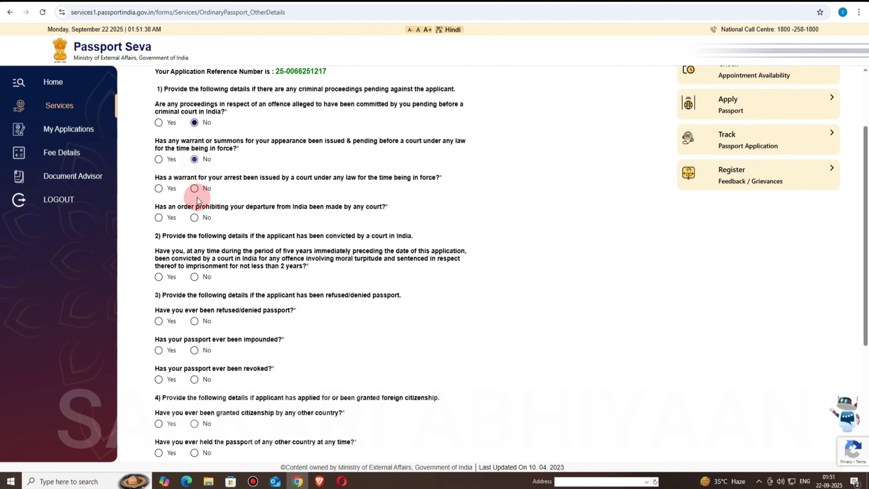
pyautogui.click(194, 188)
pyautogui.click(194, 217)
# - Answer No to the court conviction question and to the questions on a refused, impounded or revoked passport
pyautogui.scroll(-3, 195, 225)
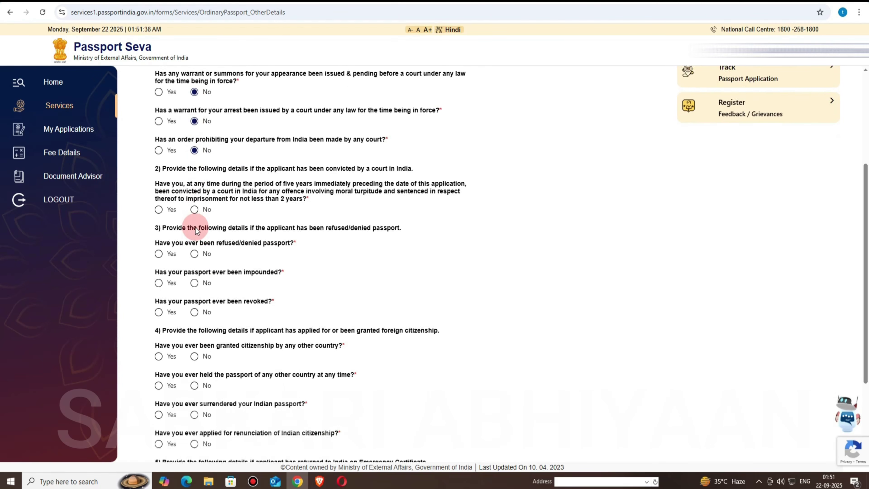
pyautogui.click(194, 227)
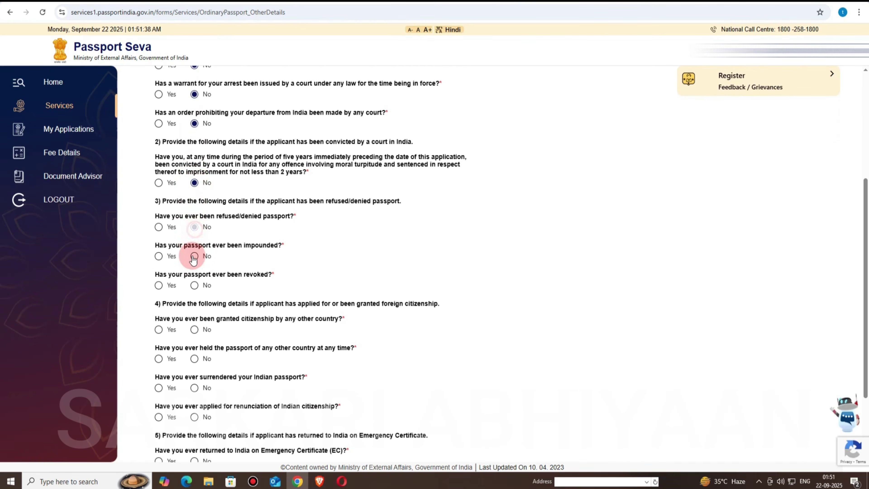
pyautogui.click(195, 256)
pyautogui.scroll(-1, 194, 254)
pyautogui.click(193, 239)
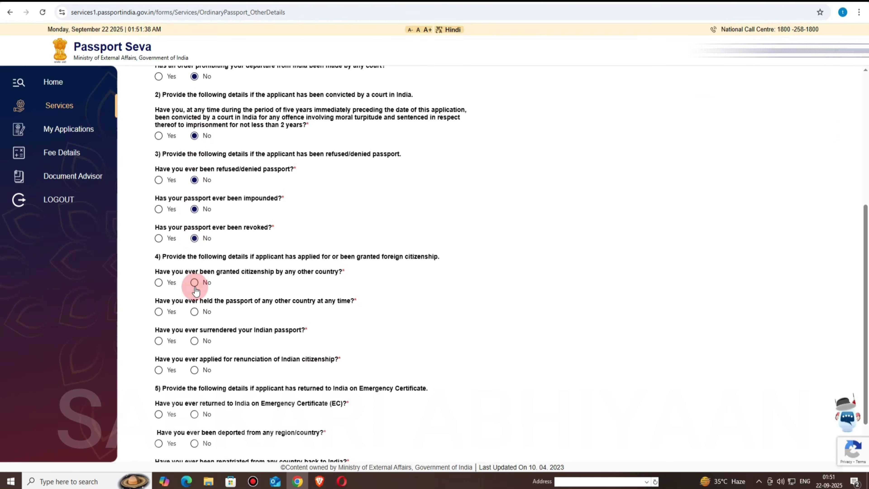
# - Answer No to all foreign citizenship and Emergency Certificate questions, including deportation and repatriation, and save the Other Details page
pyautogui.click(194, 282)
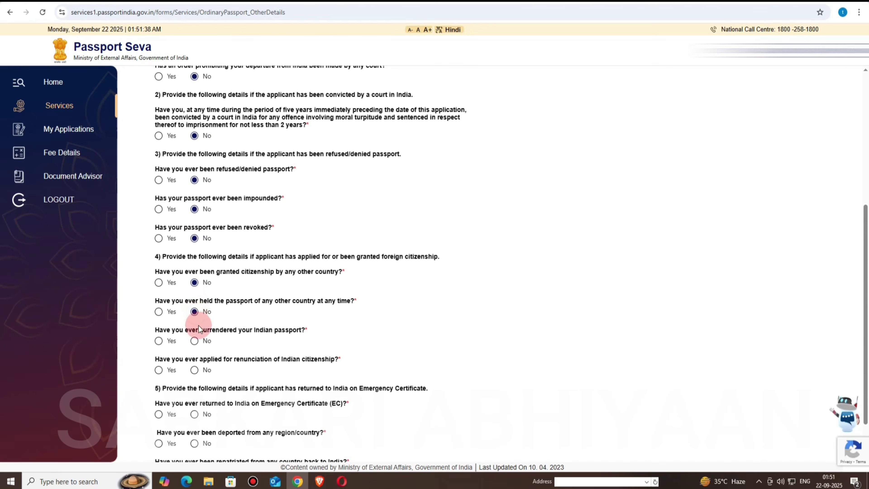
pyautogui.click(194, 340)
pyautogui.scroll(-1, 192, 342)
pyautogui.click(194, 320)
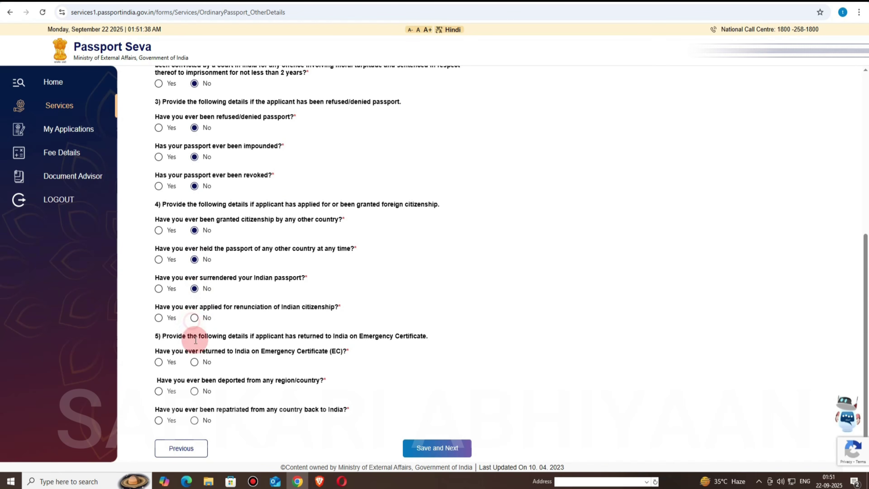
pyautogui.click(194, 363)
pyautogui.click(195, 319)
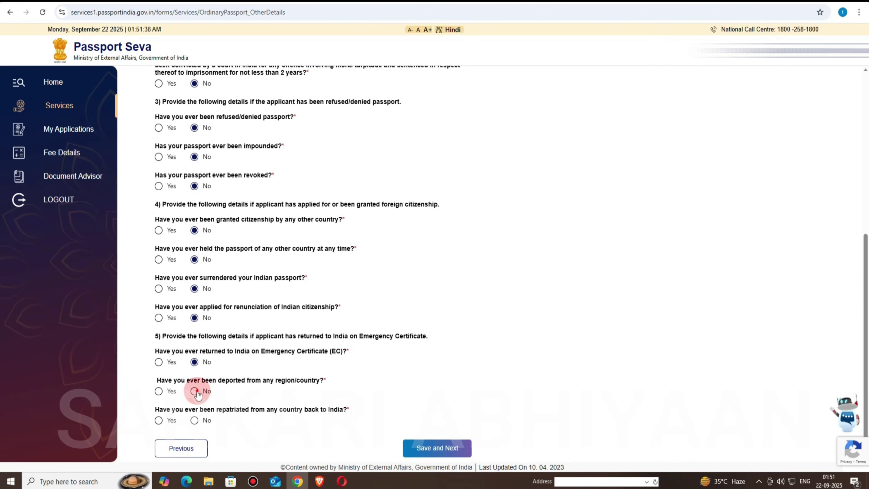
pyautogui.click(195, 422)
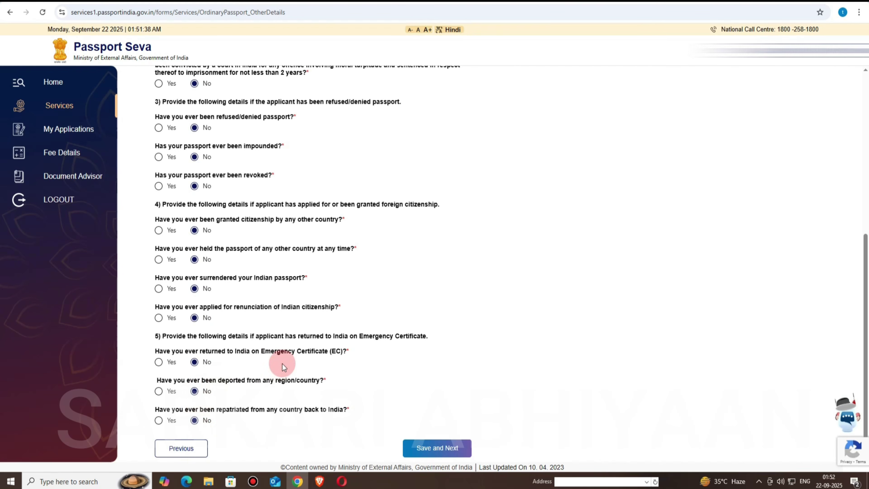
pyautogui.click(439, 448)
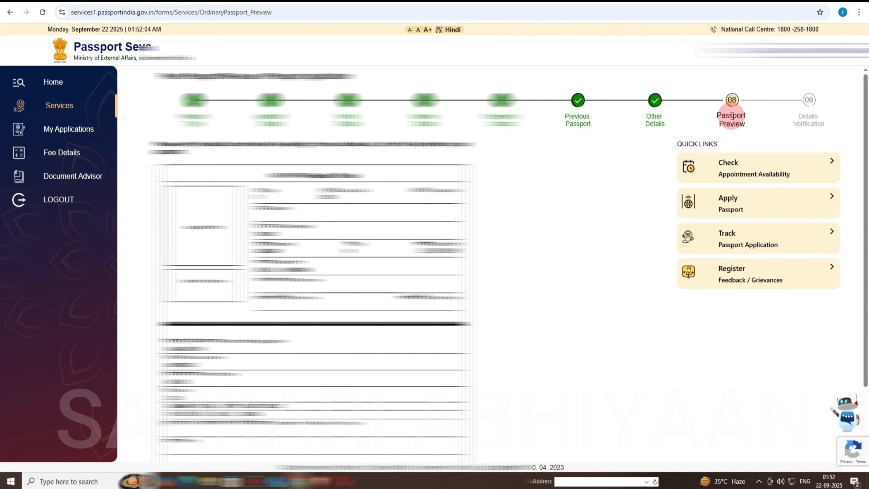
# - Review the Passport Preview, tick the confirmation checkbox below it and continue to Details Verification
pyautogui.moveTo(729, 115); pyautogui.dragTo(754, 129)
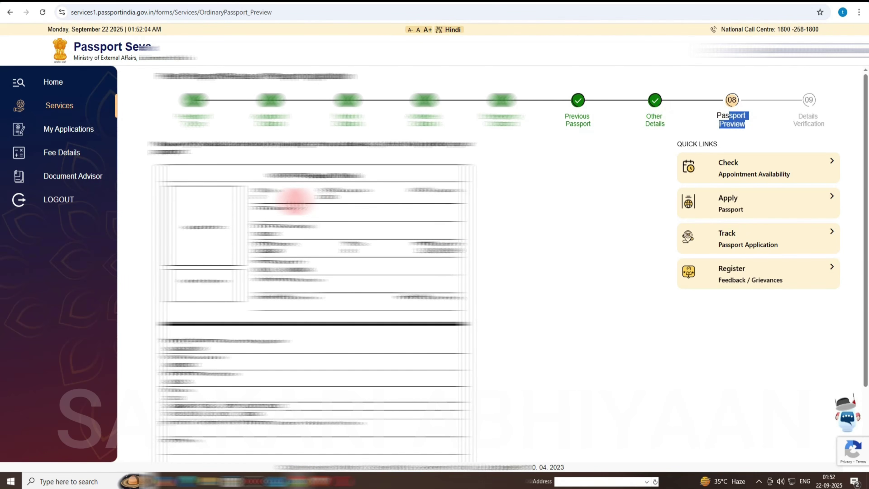
pyautogui.moveTo(862, 137); pyautogui.dragTo(828, 228)
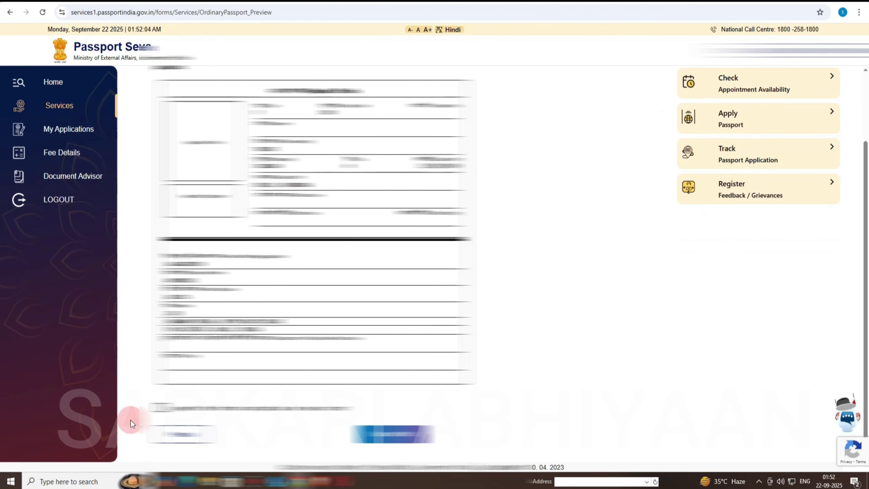
pyautogui.click(160, 408)
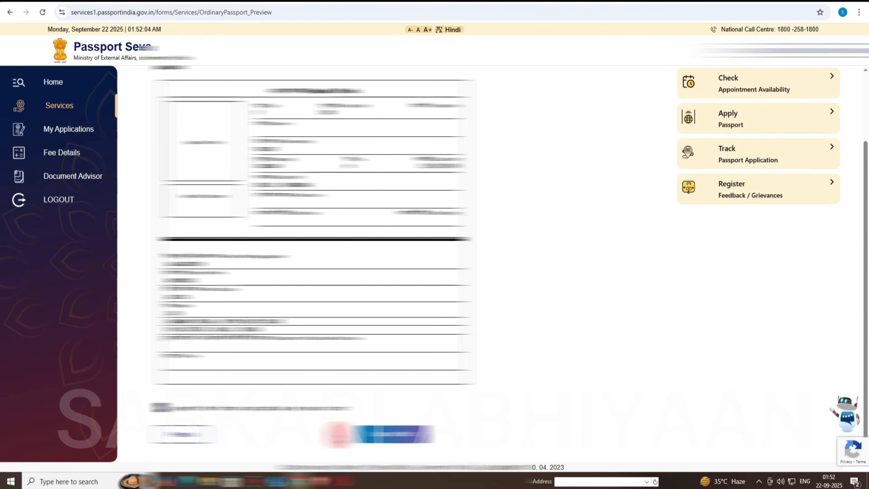
pyautogui.click(390, 438)
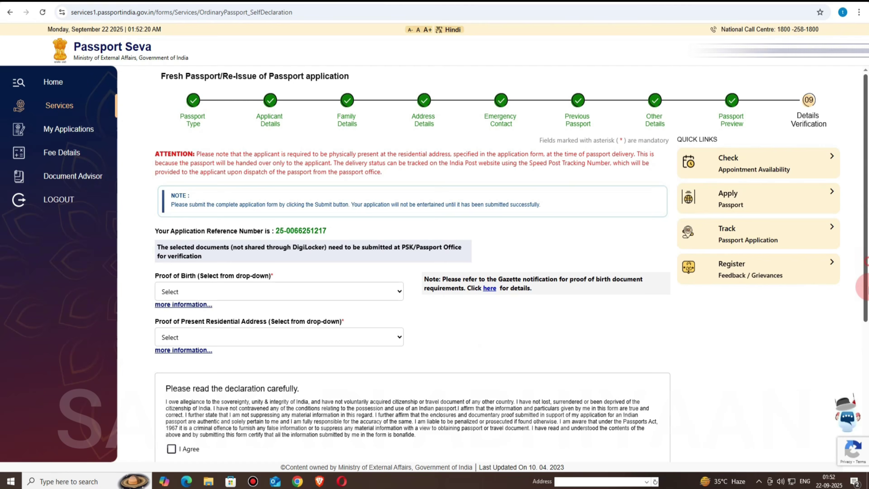
# - Choose the Permanent Account Number Card issued by the Income-tax Department as the proof of birth
pyautogui.moveTo(863, 287); pyautogui.dragTo(866, 363)
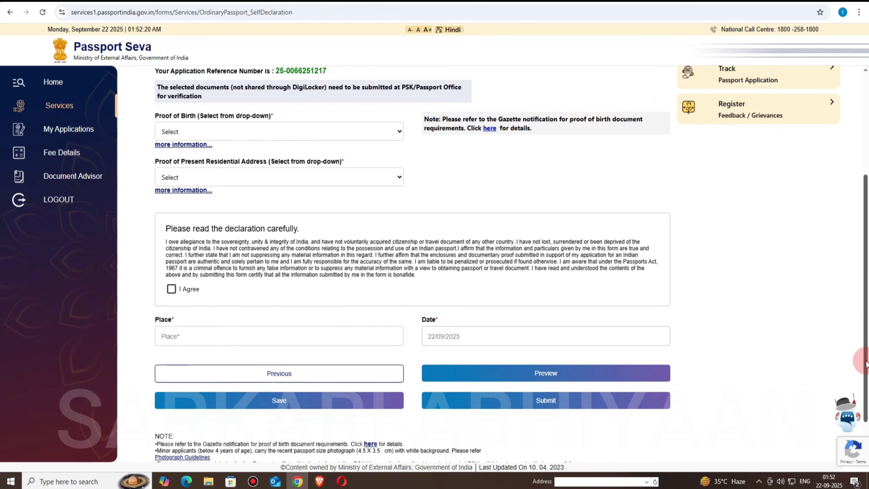
pyautogui.click(242, 135)
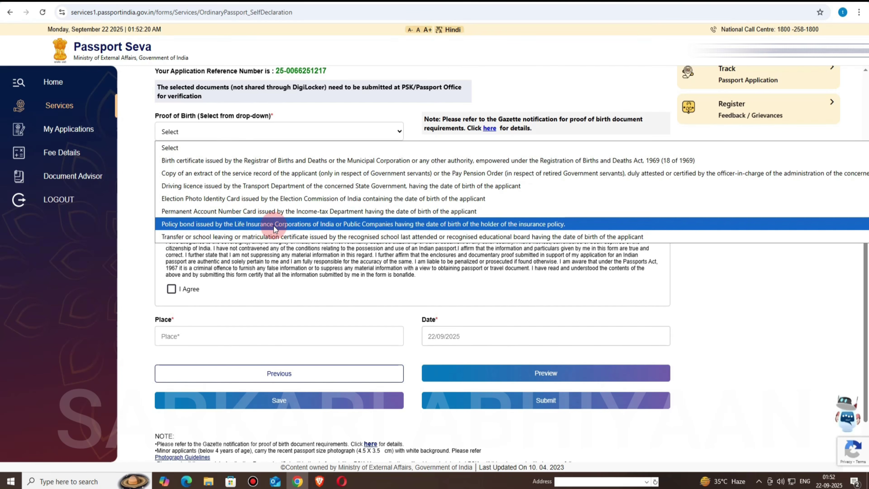
pyautogui.click(197, 214)
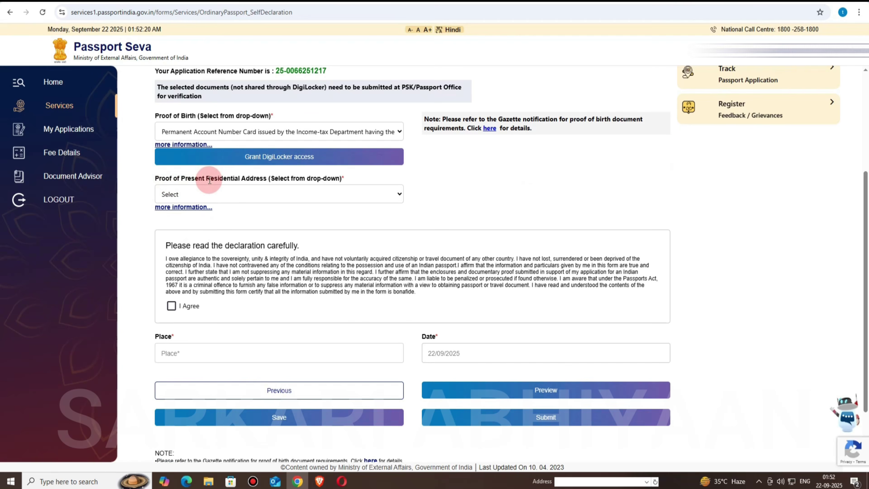
# - Choose Aadhaar Card (Address Proof) as the proof of present residential address and agree to the declaration
pyautogui.click(220, 194)
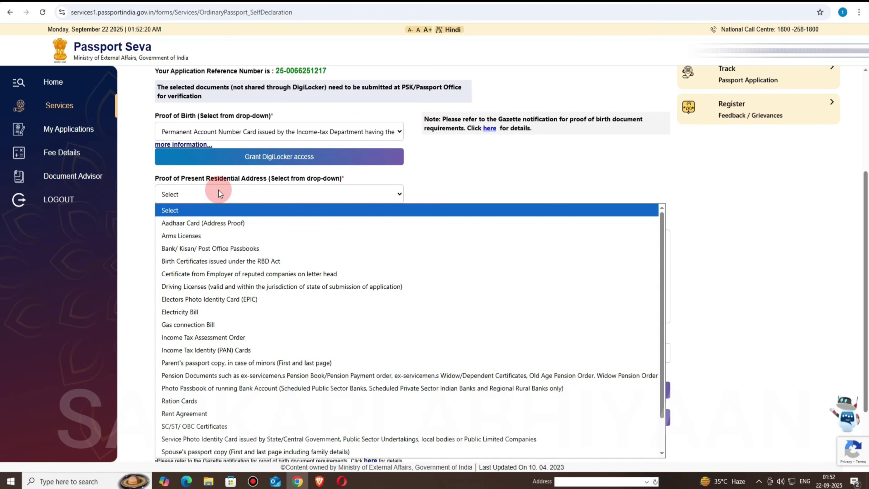
pyautogui.click(191, 223)
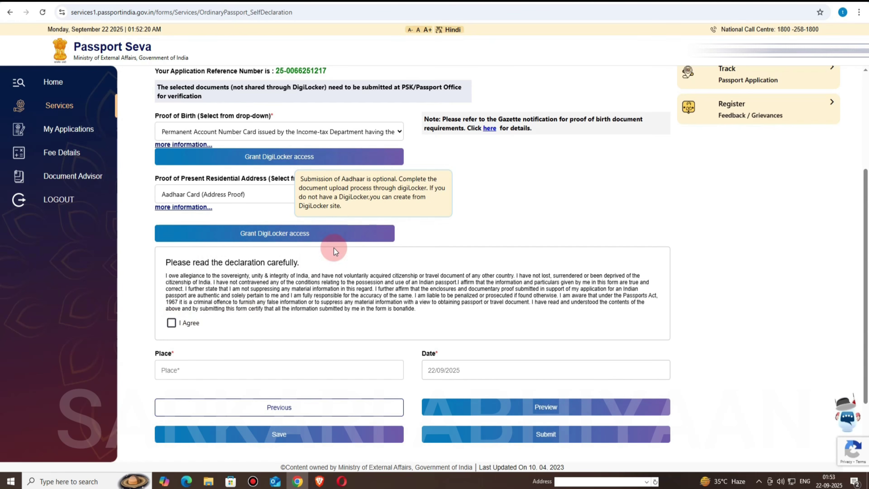
pyautogui.click(172, 323)
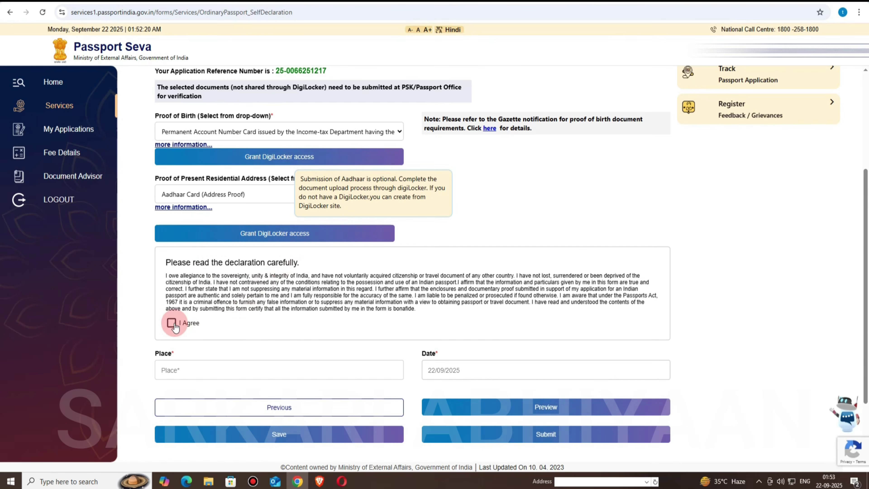
# - Enter DELHI as the place under the declaration, save the page and dismiss the save confirmation
pyautogui.click(174, 371)
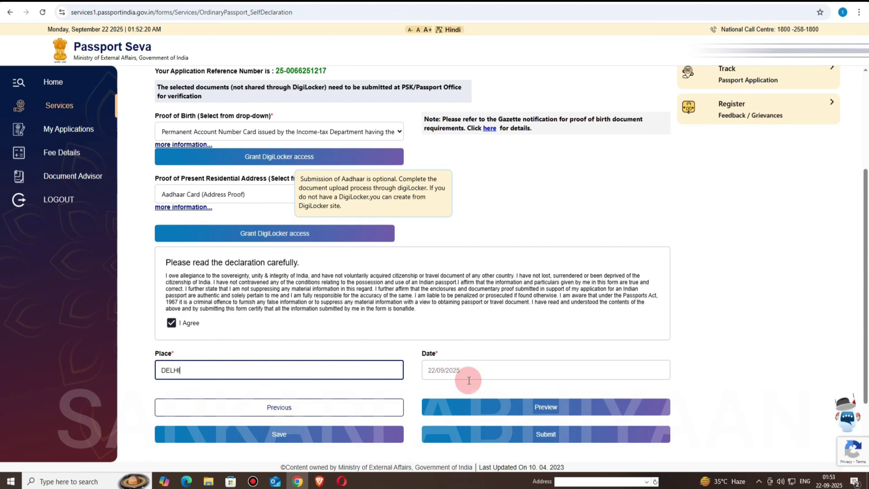
pyautogui.click(282, 434)
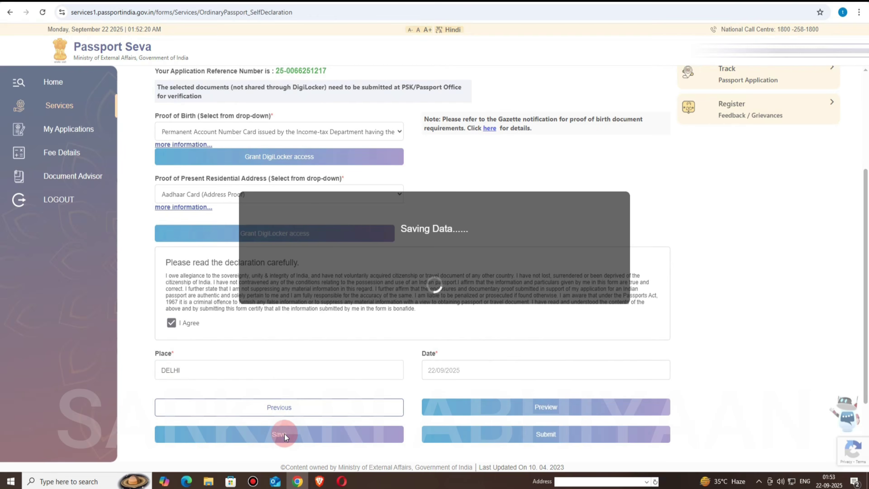
pyautogui.click(513, 93)
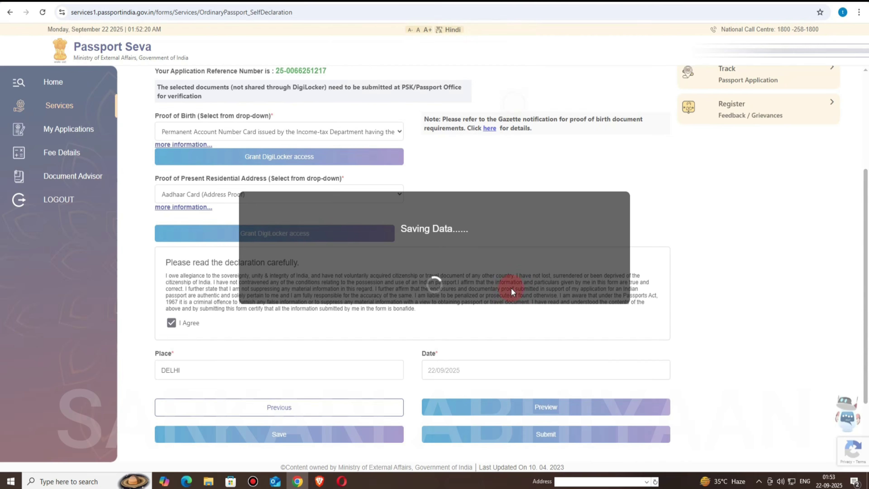
# - Preview the completed application form down to the self declaration, close the preview and submit the application
pyautogui.click(525, 407)
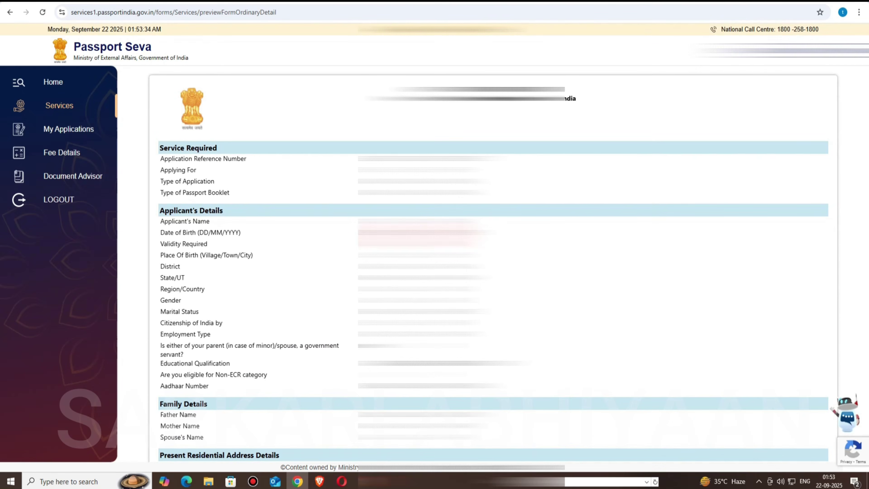
pyautogui.scroll(-10, 492, 264)
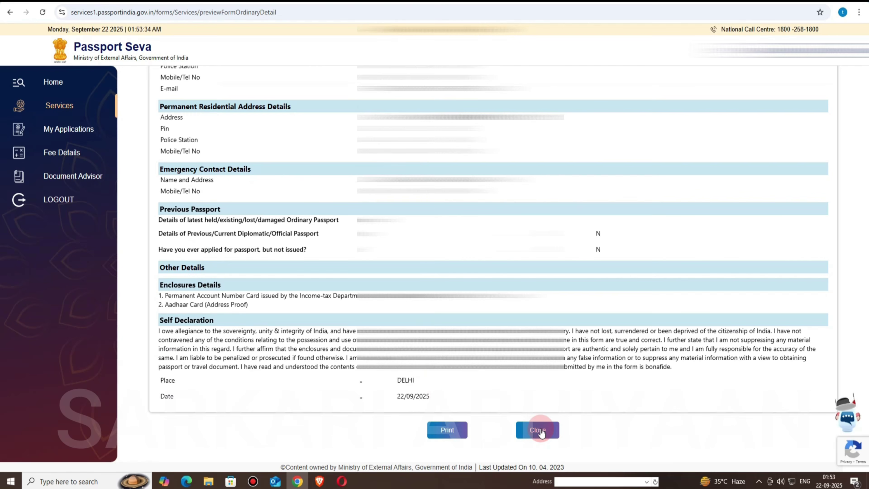
pyautogui.click(540, 430)
pyautogui.scroll(-3, 492, 370)
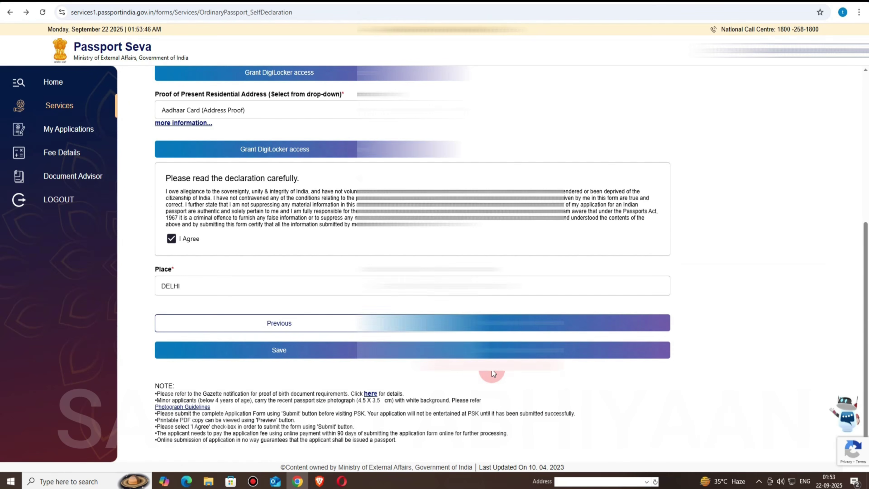
pyautogui.click(514, 349)
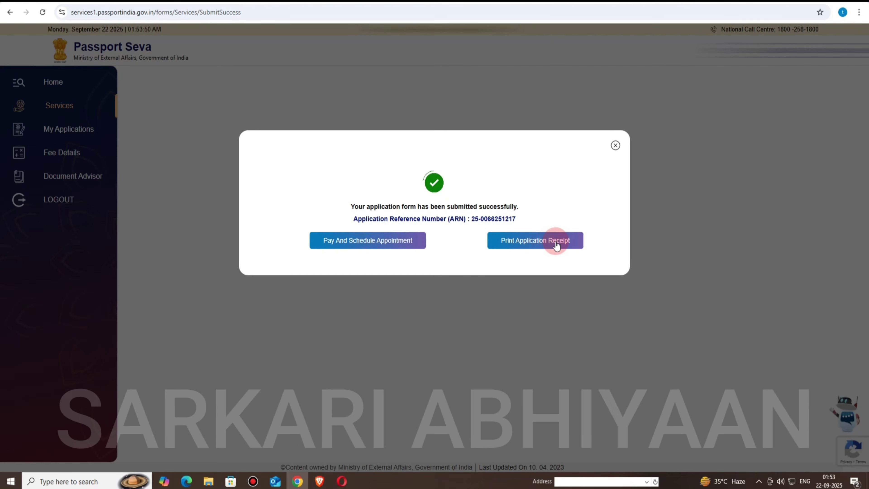
# - Proceed to paying and scheduling the appointment for the submitted application, and check the appointment availability of the listed passport centres
pyautogui.click(359, 242)
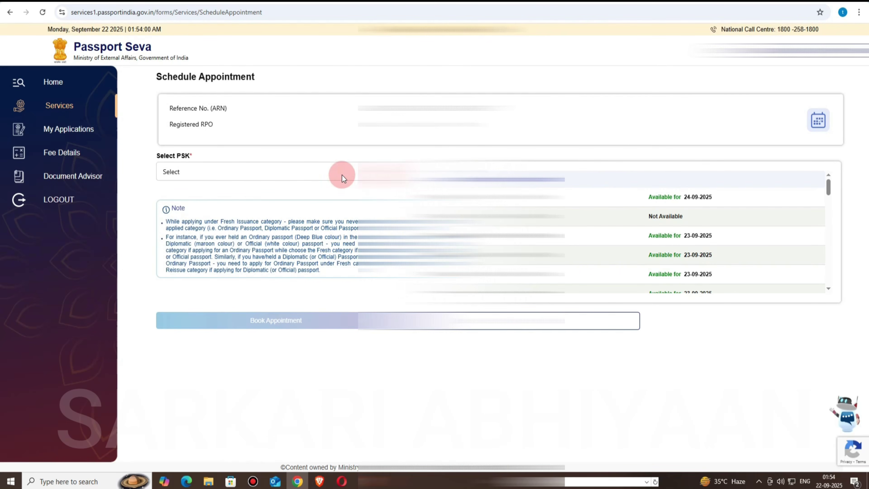
pyautogui.click(241, 171)
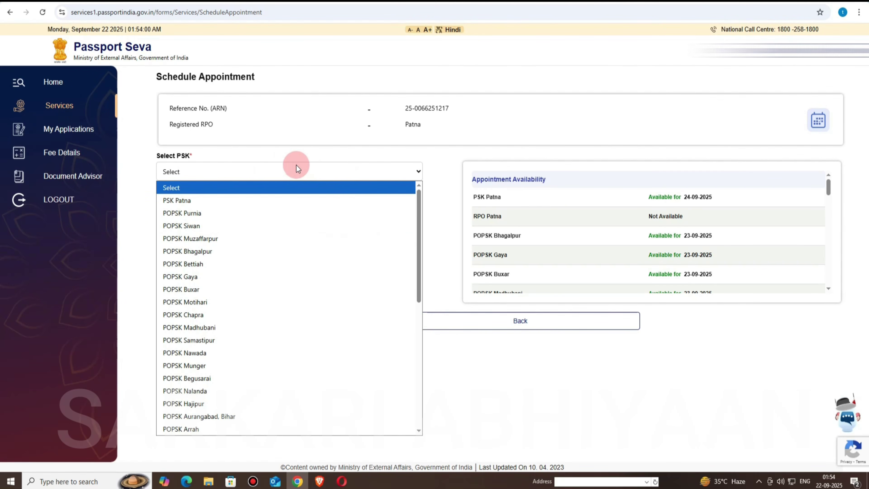
pyautogui.click(291, 170)
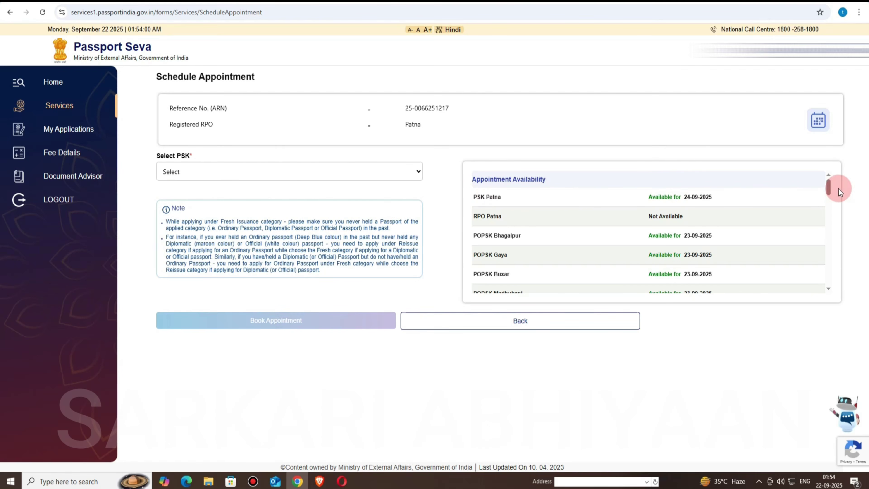
pyautogui.moveTo(830, 185)
pyautogui.mouseDown()
pyautogui.moveTo(834, 193)
pyautogui.moveTo(830, 175)
pyautogui.mouseUp()
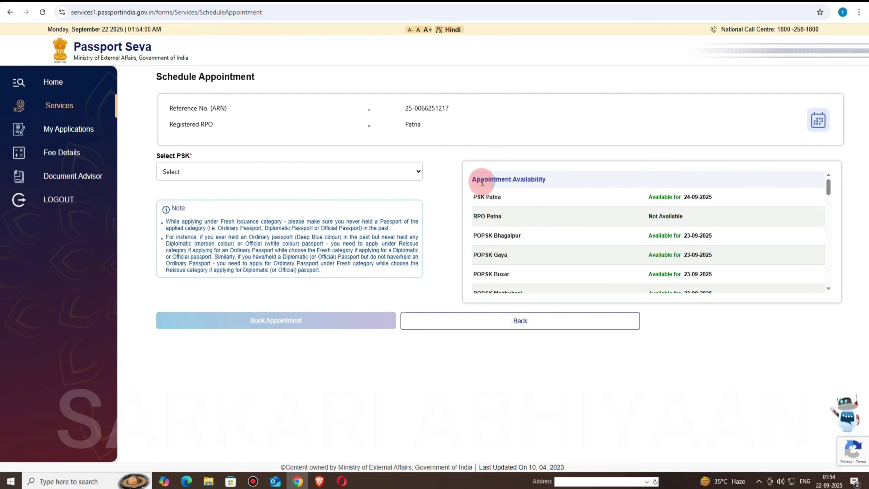
pyautogui.moveTo(481, 180); pyautogui.dragTo(562, 179)
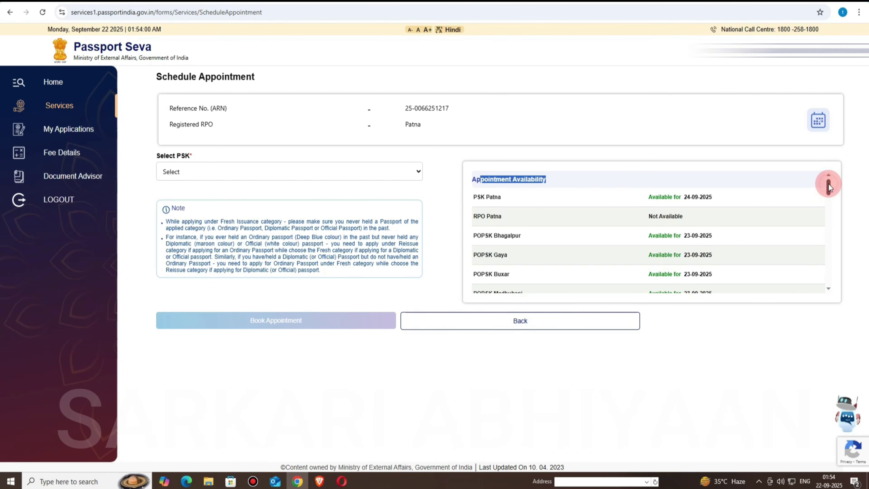
pyautogui.scroll(-2, 831, 186)
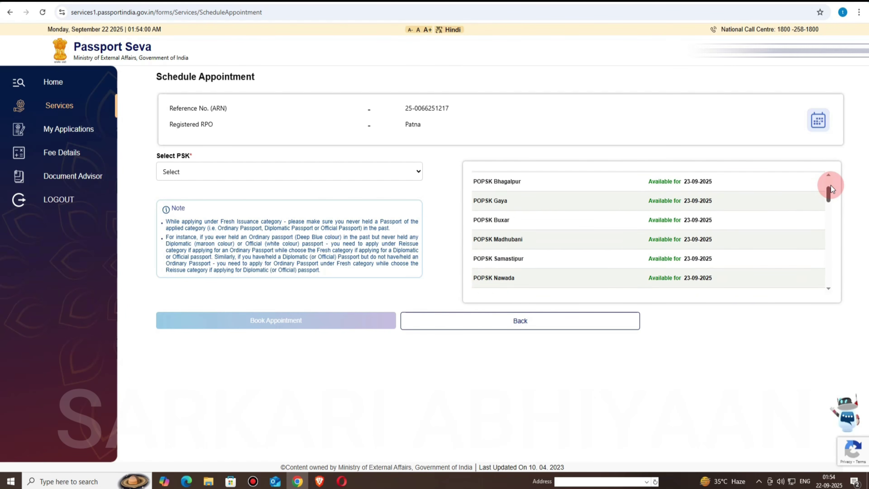
pyautogui.scroll(2, 831, 186)
# - Select PSK Patna as the appointment centre and confirm taking an appointment at that location
pyautogui.click(174, 172)
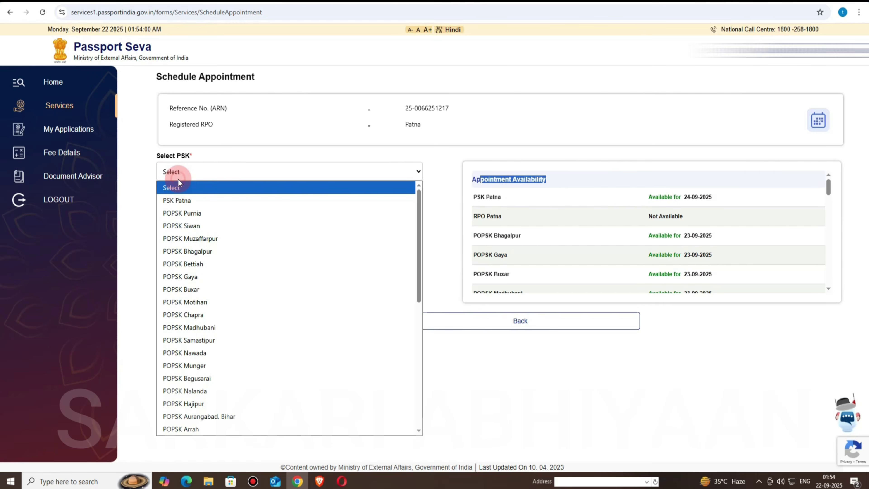
pyautogui.click(181, 200)
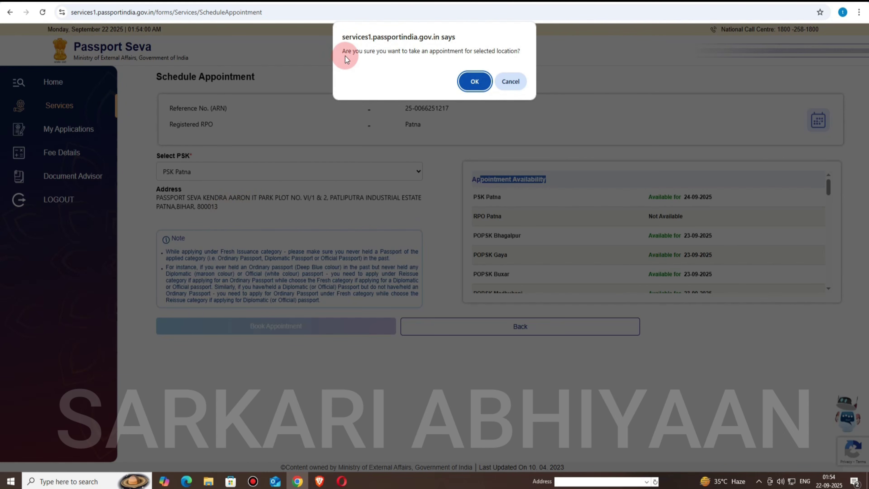
pyautogui.moveTo(345, 56); pyautogui.dragTo(488, 51)
pyautogui.click(475, 82)
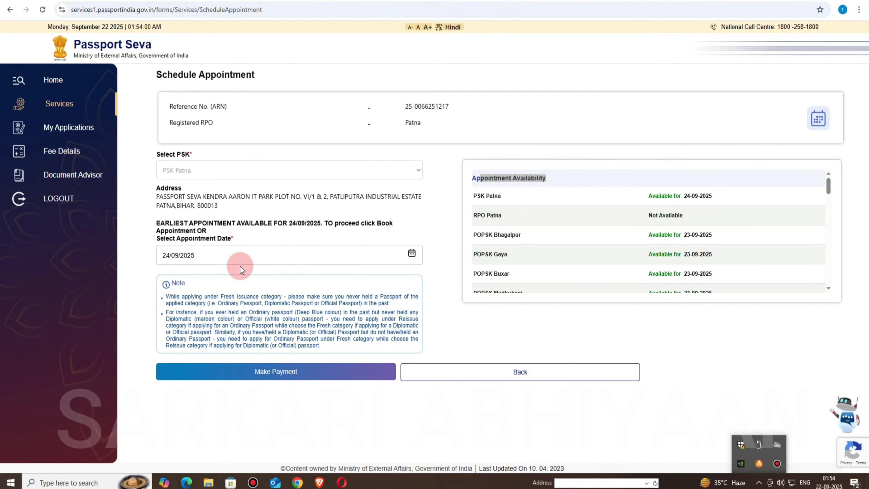
# - Keep 24/09/2025 as the appointment date, proceed to making the payment and confirm the selected location
pyautogui.moveTo(161, 255); pyautogui.dragTo(200, 257)
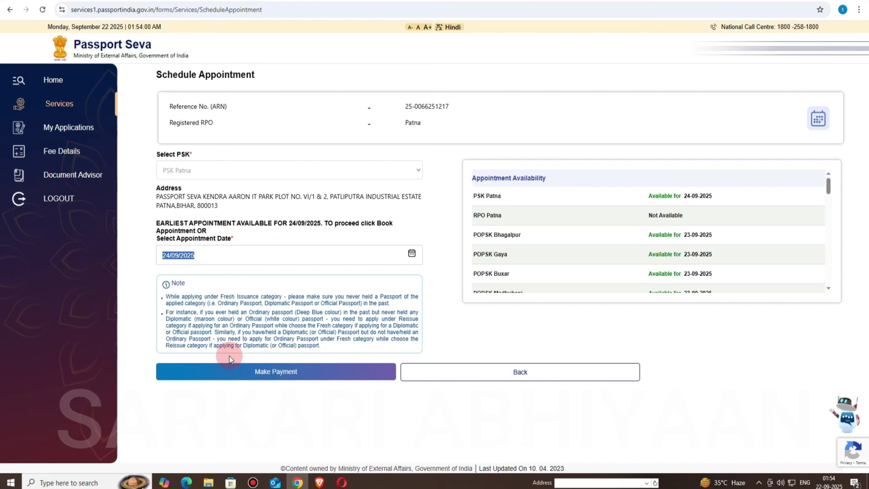
pyautogui.click(253, 374)
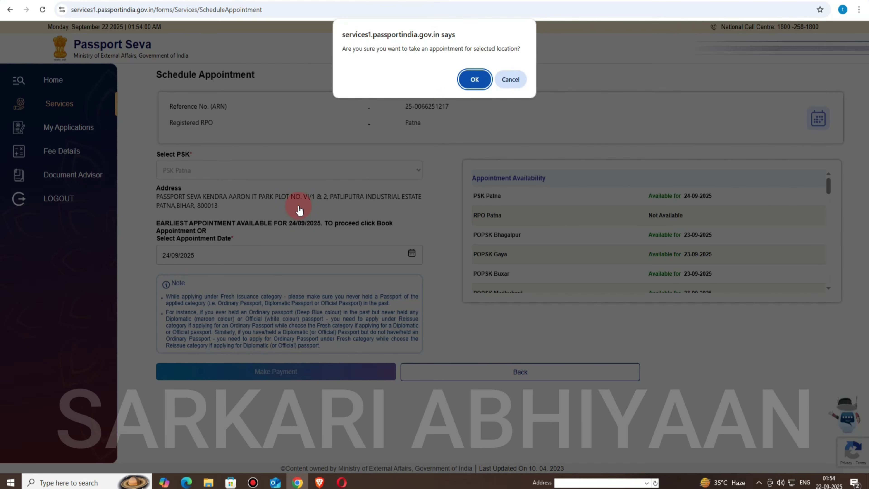
pyautogui.click(475, 80)
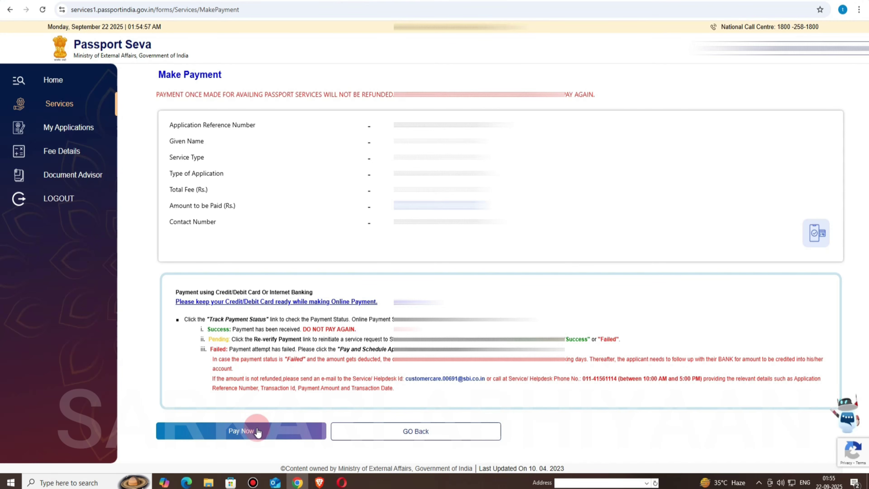
pyautogui.click(760, 481)
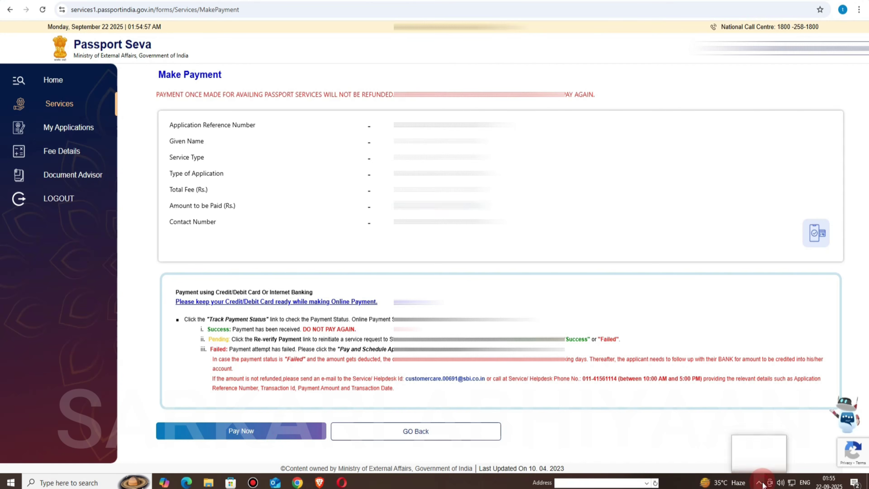